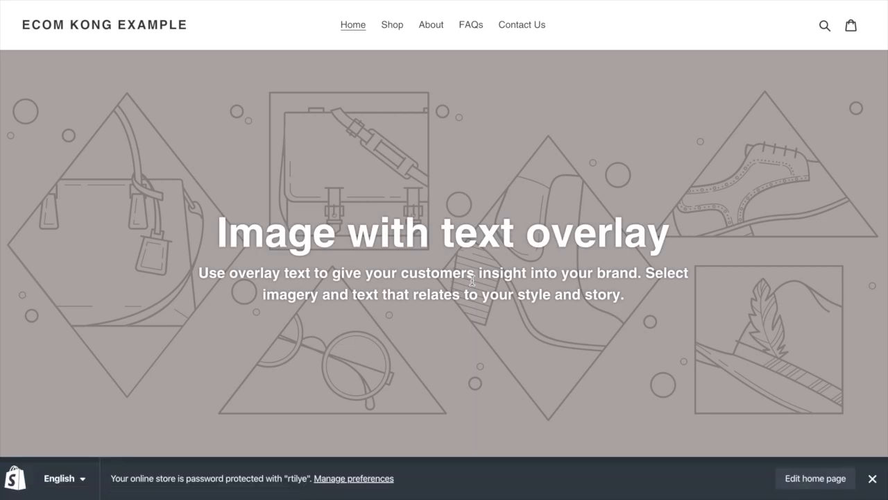
- Look over the storefront homepage's placeholder sections from the header image to the image columns and back
scroll(472, 281, down, 5)
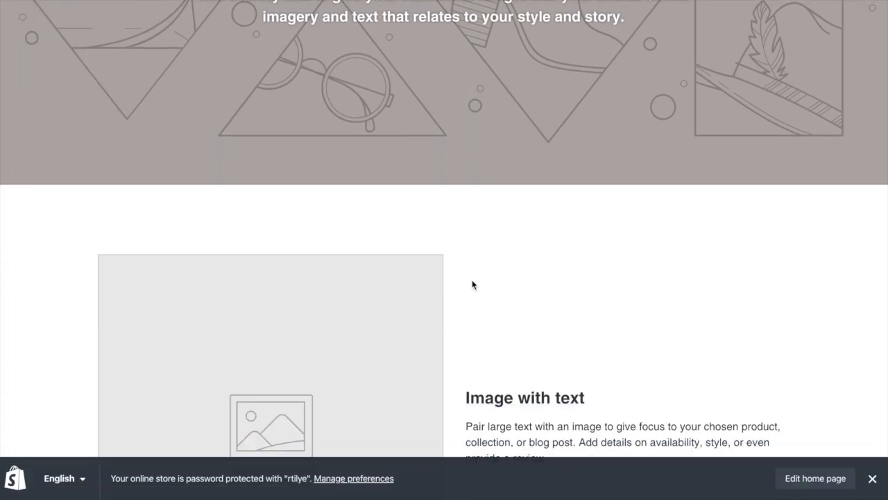
scroll(472, 284, down, 10)
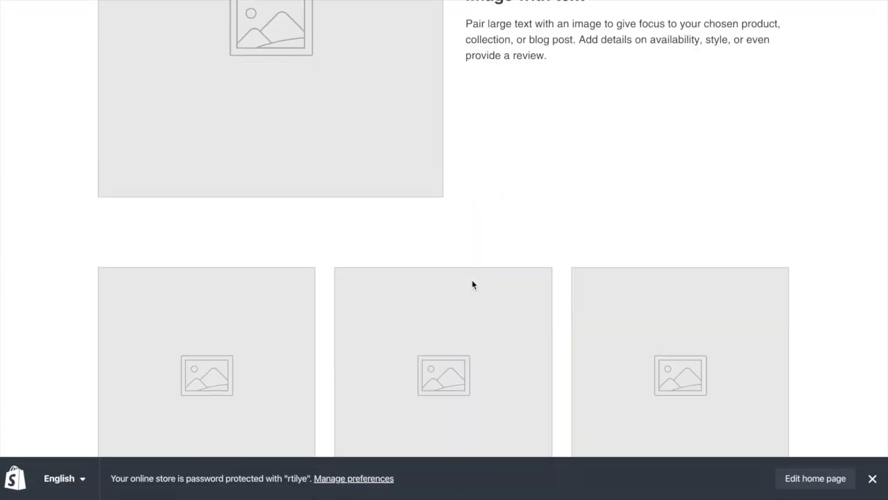
scroll(471, 280, down, 3)
scroll(472, 283, up, 18)
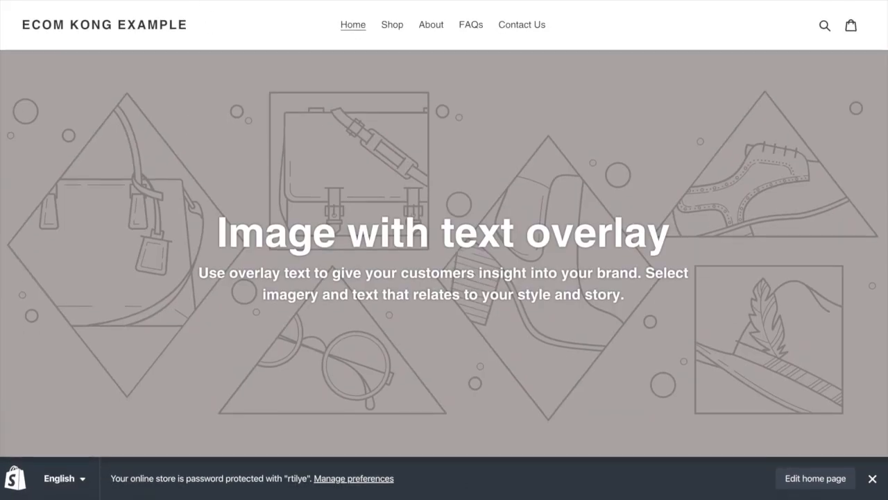
- Switch to the store admin and review the online store's preferences, including the social sharing image and Google Analytics sections
key(ctrl+shift+Tab)
click(60, 253)
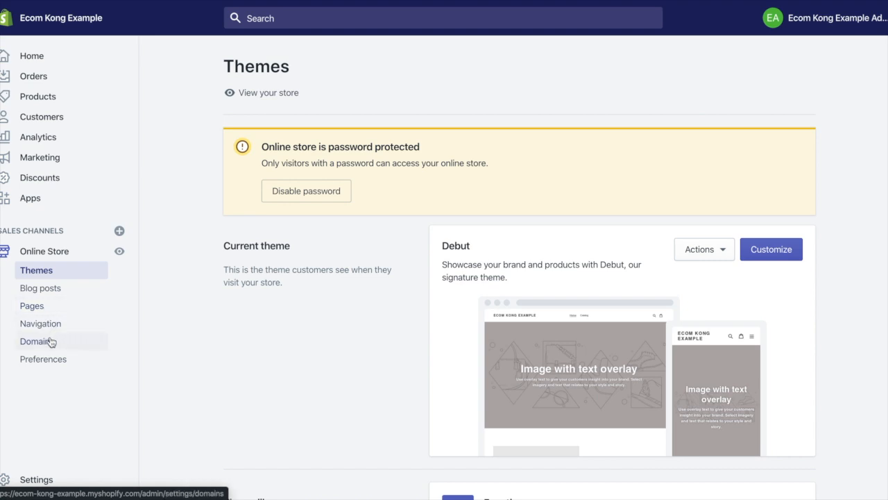
click(52, 362)
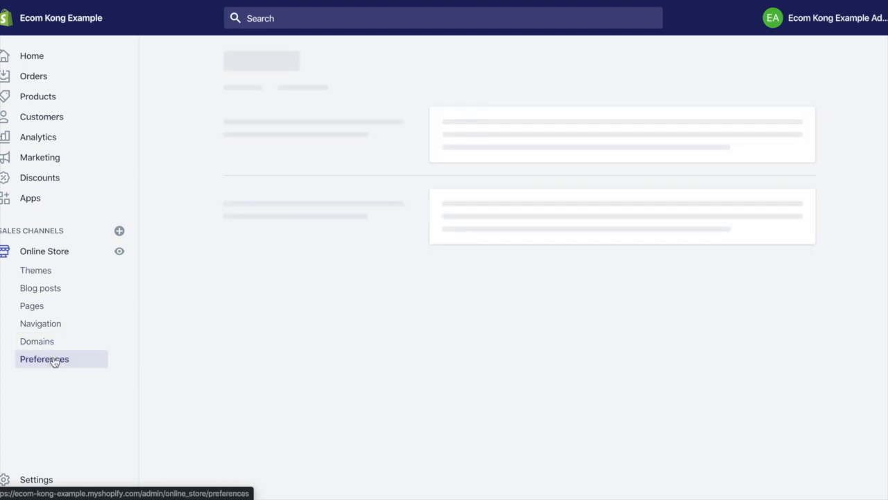
scroll(517, 319, down, 6)
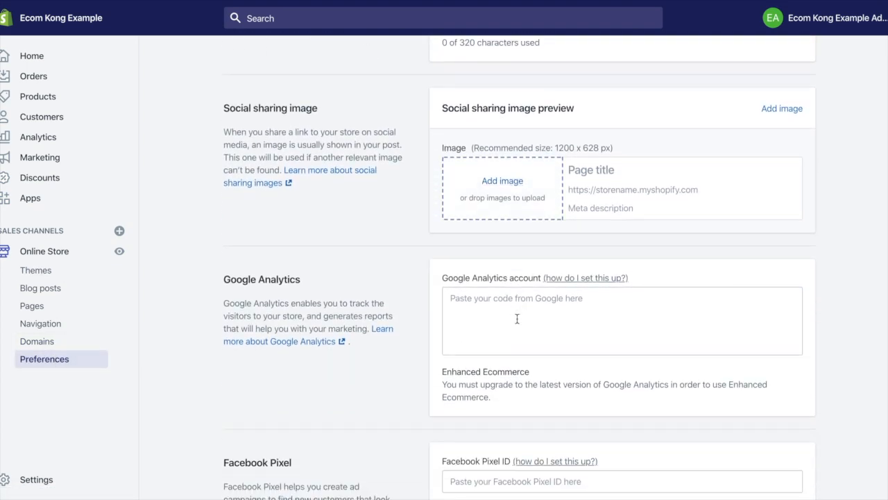
scroll(355, 306, up, 6)
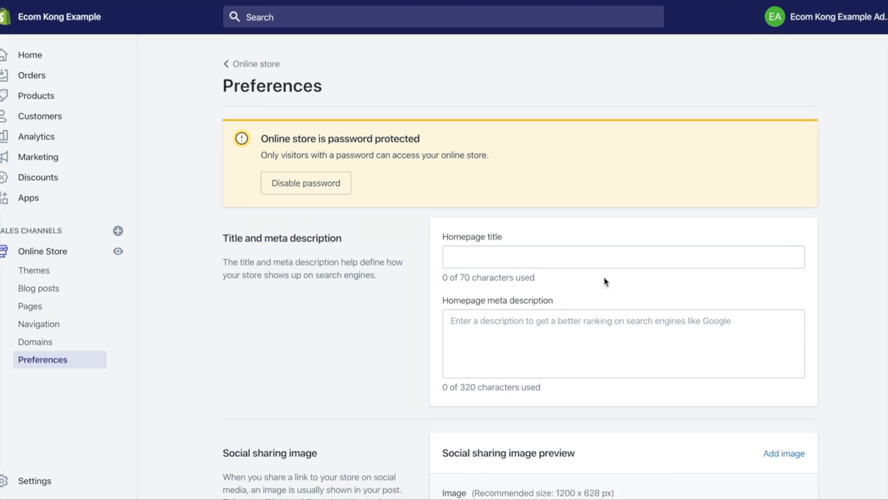
- View the payment provider settings, covering Shopify Payments, PayPal and Amazon Pay
click(50, 479)
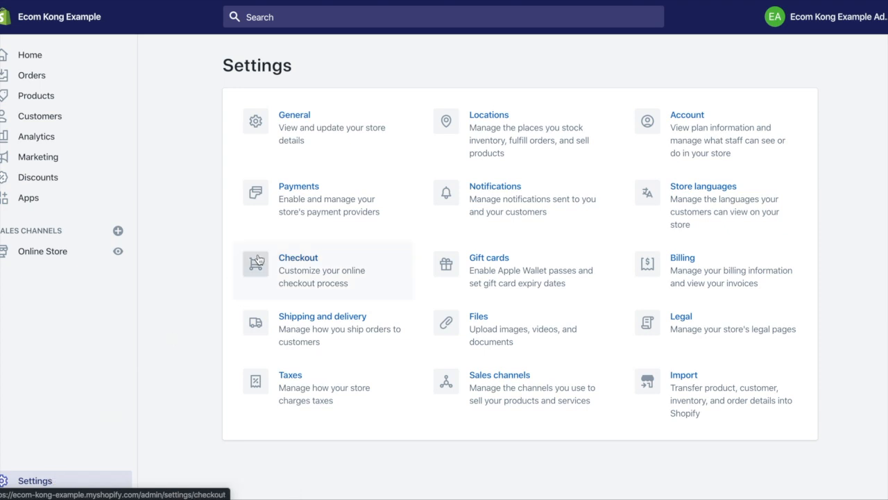
click(311, 192)
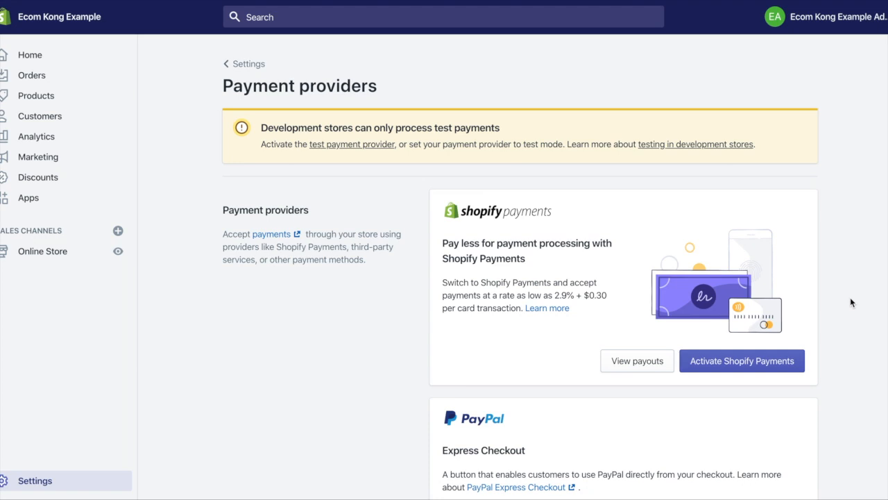
scroll(850, 302, down, 3)
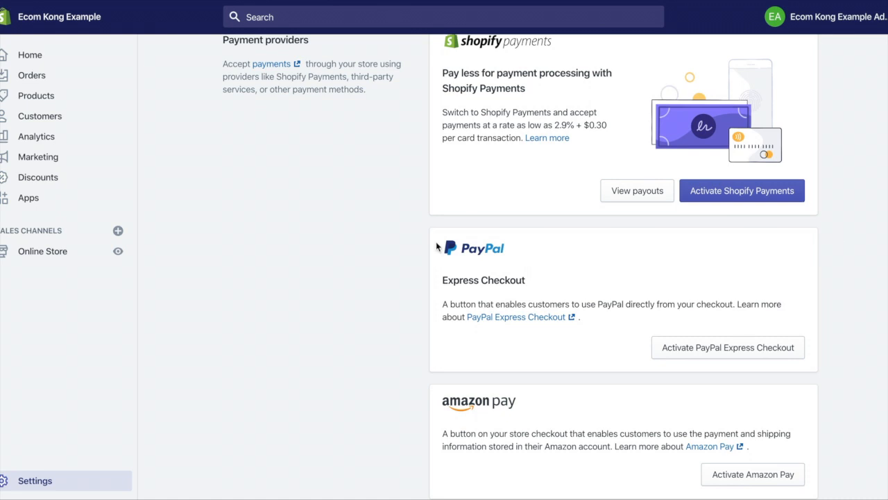
- Open the general shipping profile's rates and review the Domestic and Rest of the World zones
click(77, 491)
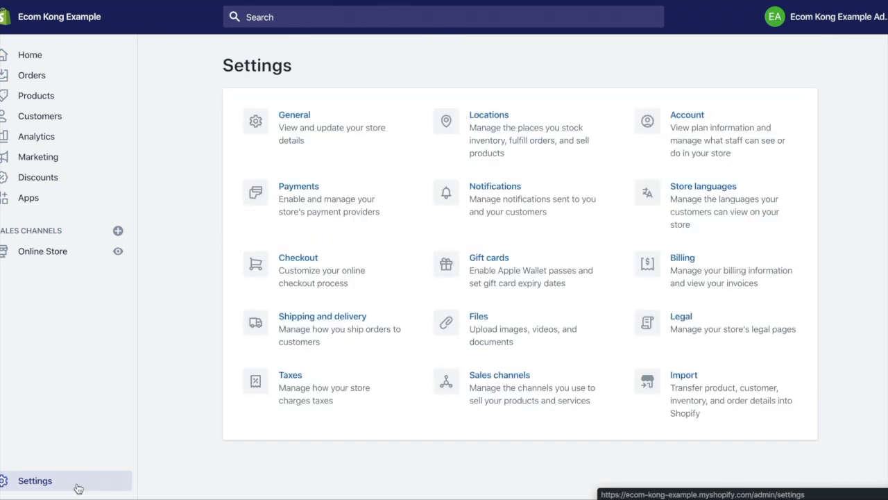
click(321, 339)
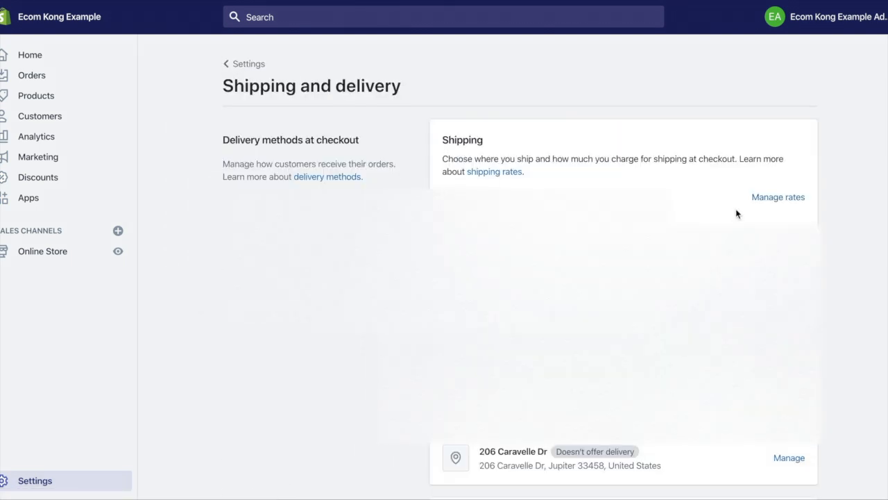
click(774, 197)
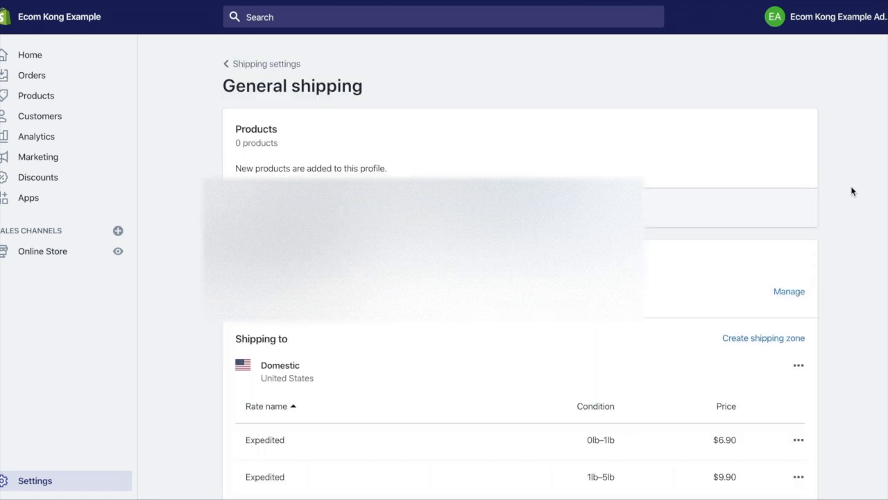
scroll(852, 190, down, 3)
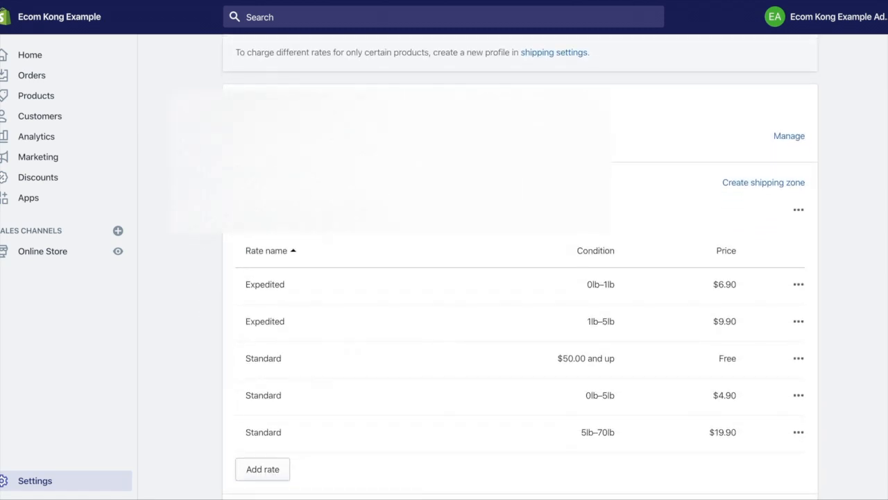
scroll(391, 151, down, 3)
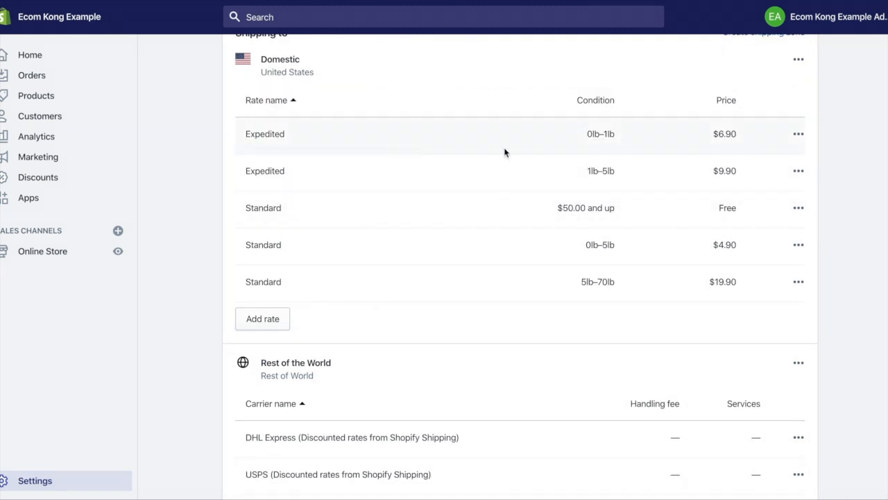
scroll(504, 152, down, 2)
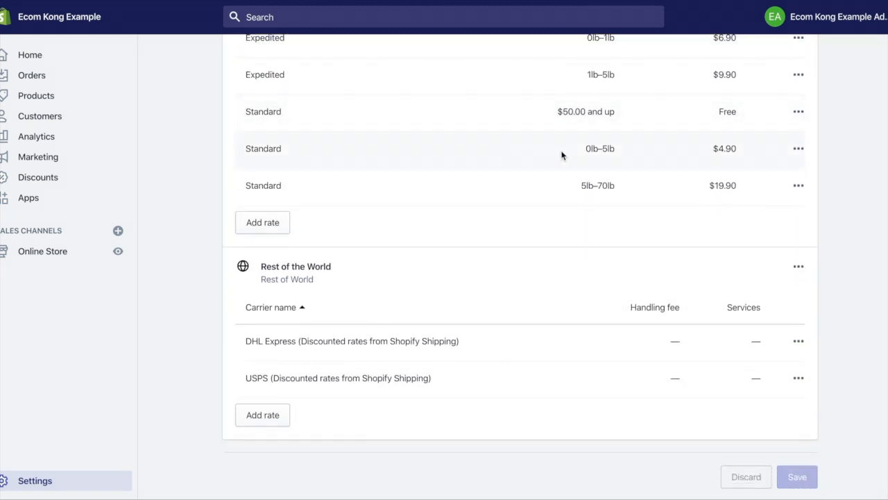
scroll(562, 154, up, 1)
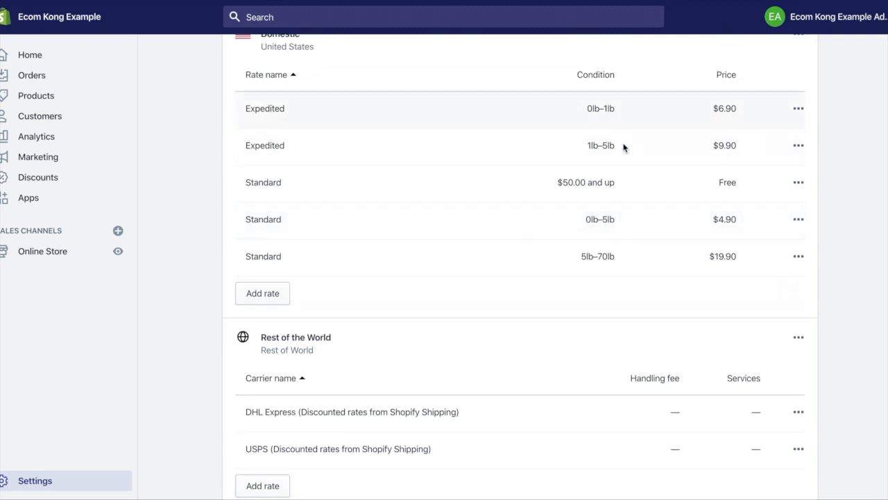
scroll(614, 216, down, 1)
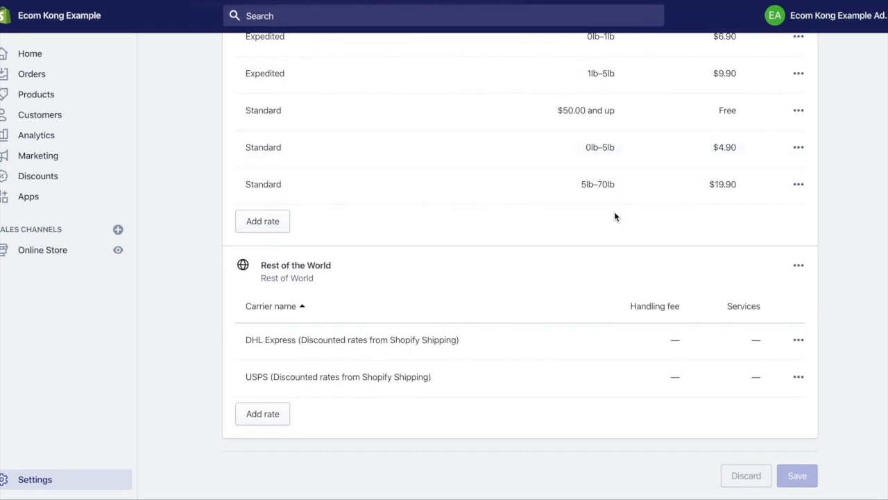
scroll(614, 217, up, 2)
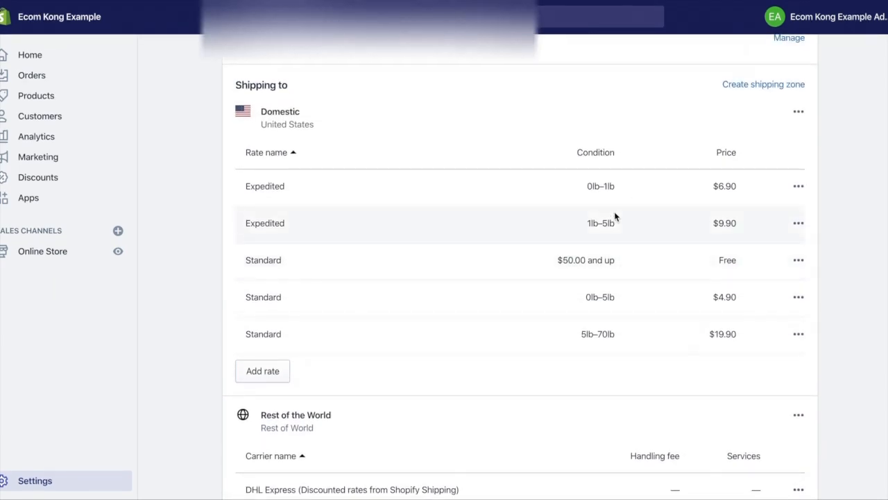
- Delete all Expedited and Standard rates from the Domestic shipping zone
click(799, 187)
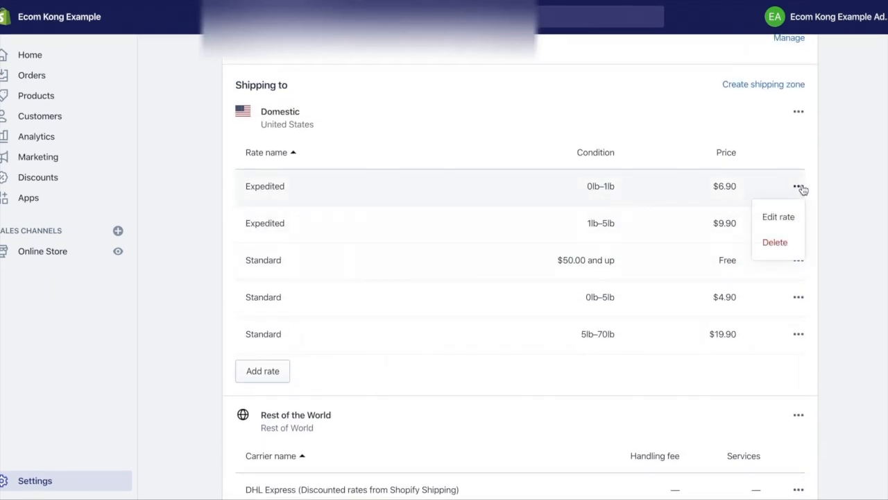
click(781, 242)
click(799, 188)
click(779, 242)
click(799, 187)
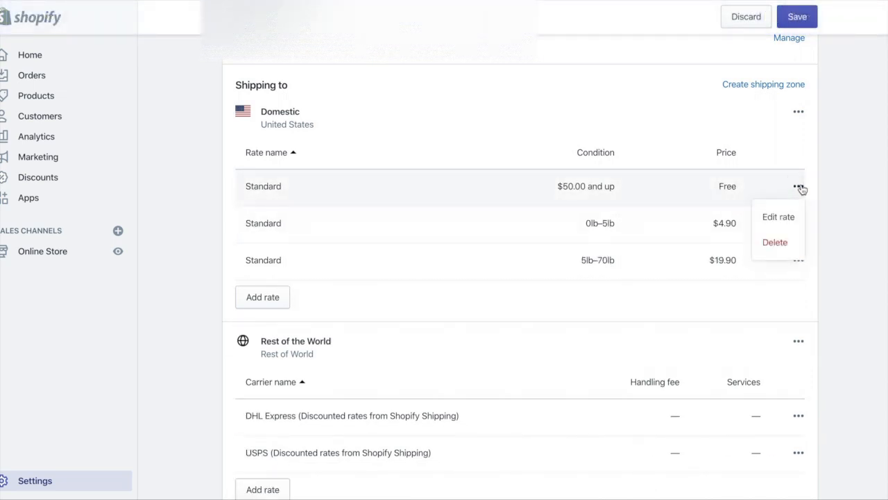
click(782, 242)
click(799, 188)
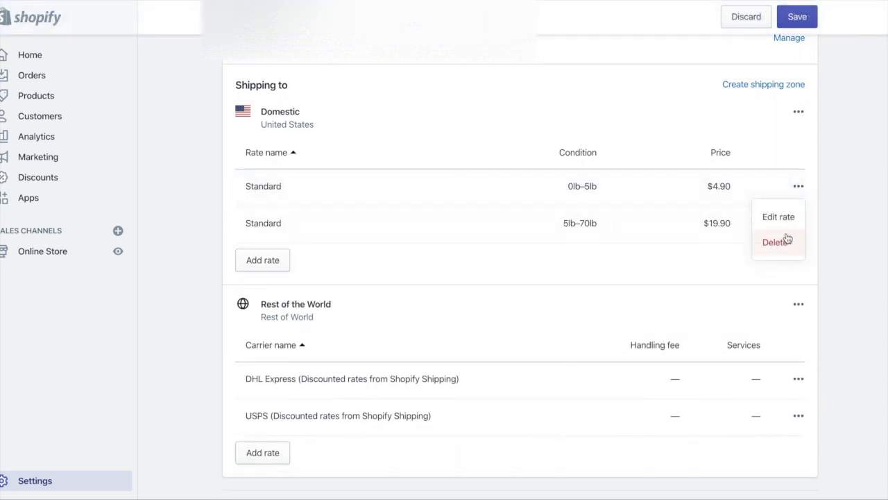
click(788, 239)
click(799, 186)
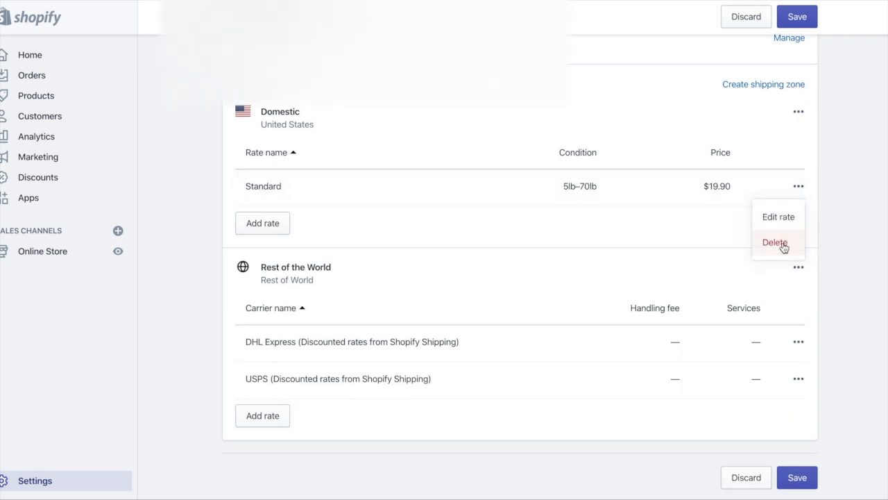
click(780, 243)
- Add a free rate named "Free Standard Shipping" without conditions to the Domestic shipping zone
click(274, 224)
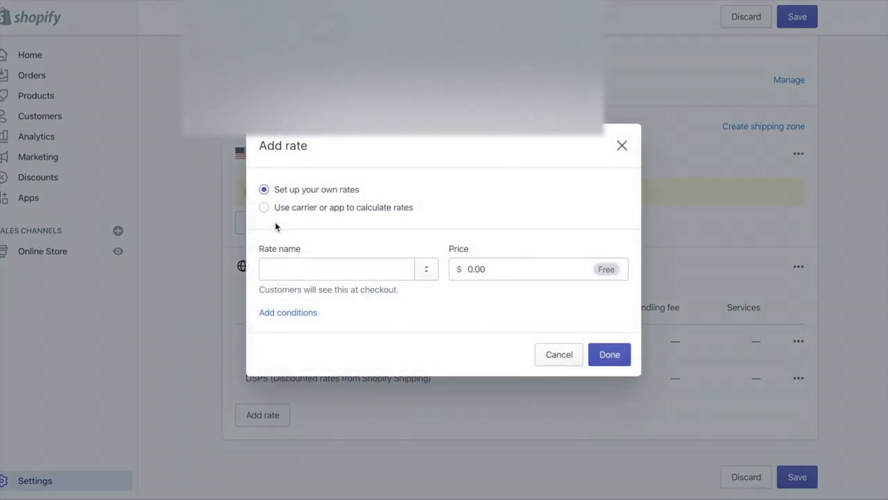
click(309, 269)
text(Free Standard Shipping)
click(607, 355)
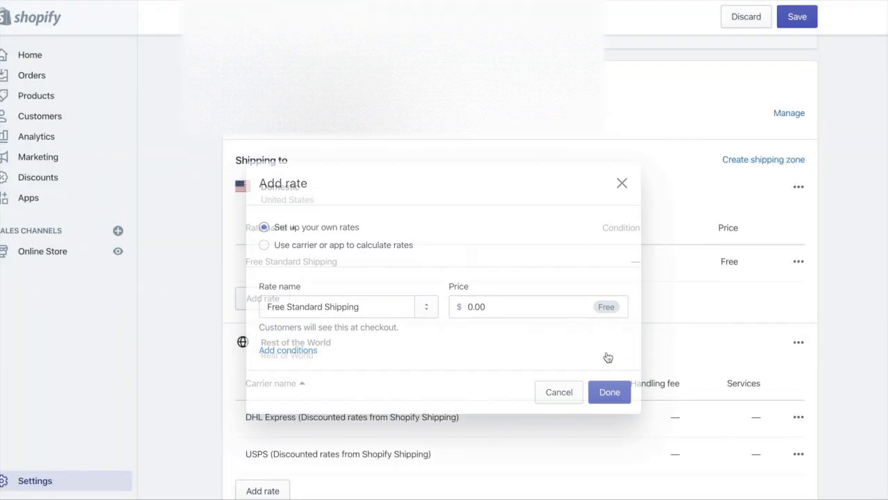
- Delete the DHL Express and USPS carrier rates from the Rest of the World shipping zone
scroll(697, 270, down, 1)
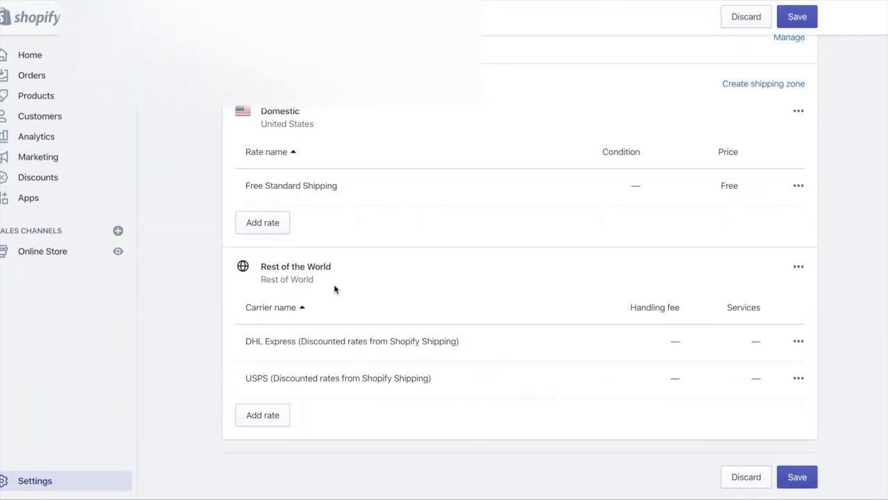
click(796, 341)
click(775, 398)
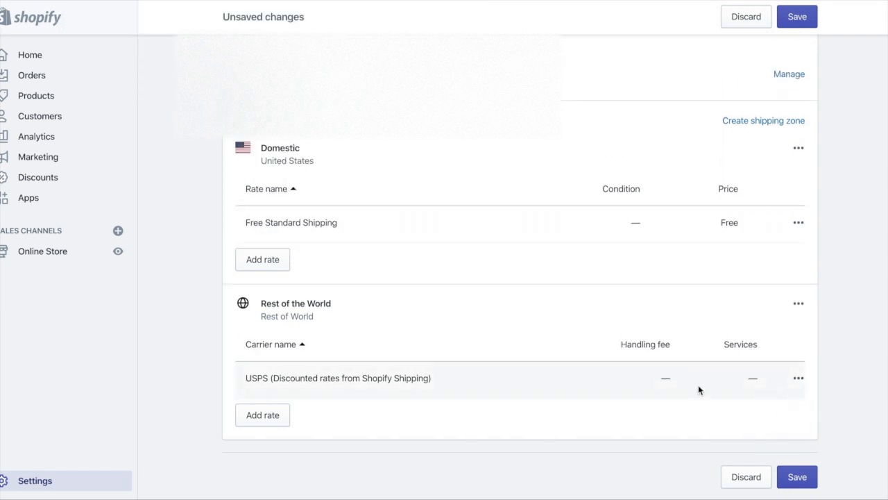
click(798, 381)
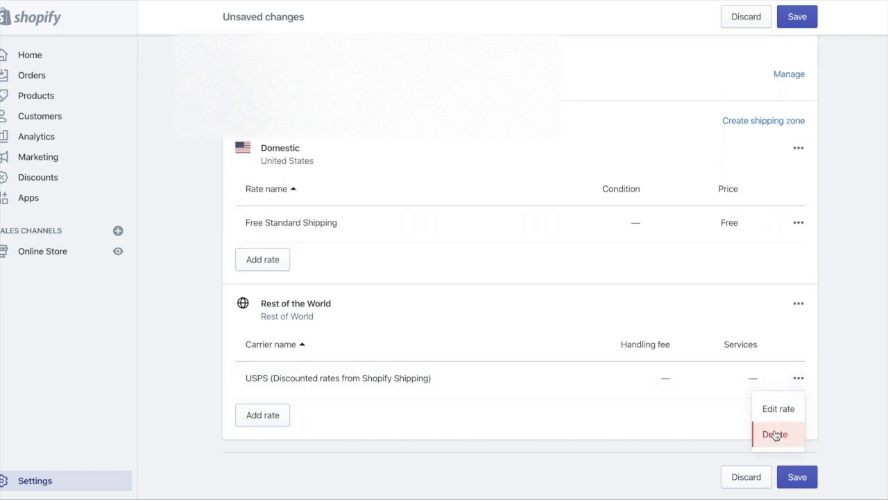
click(775, 434)
- Add a free rate named "Free Standard Shipping" to the Rest of the World zone and save the shipping profile
click(270, 415)
click(393, 270)
text(Free Standard Shipping)
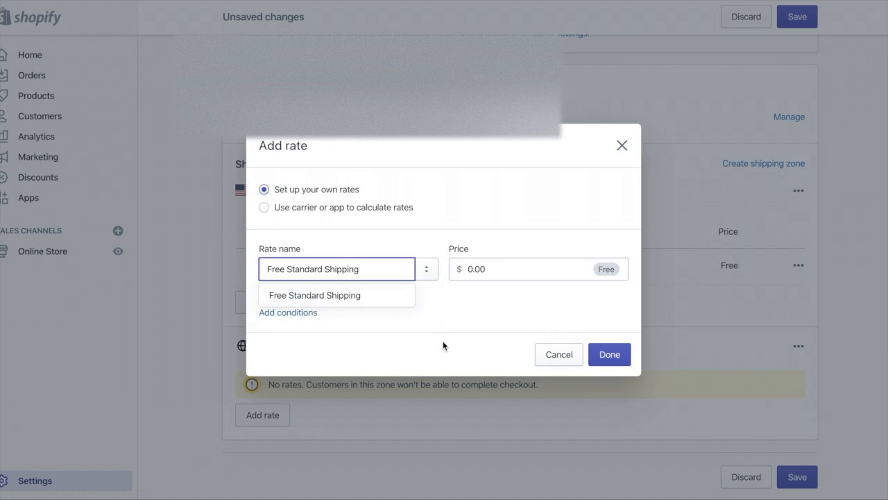
click(607, 353)
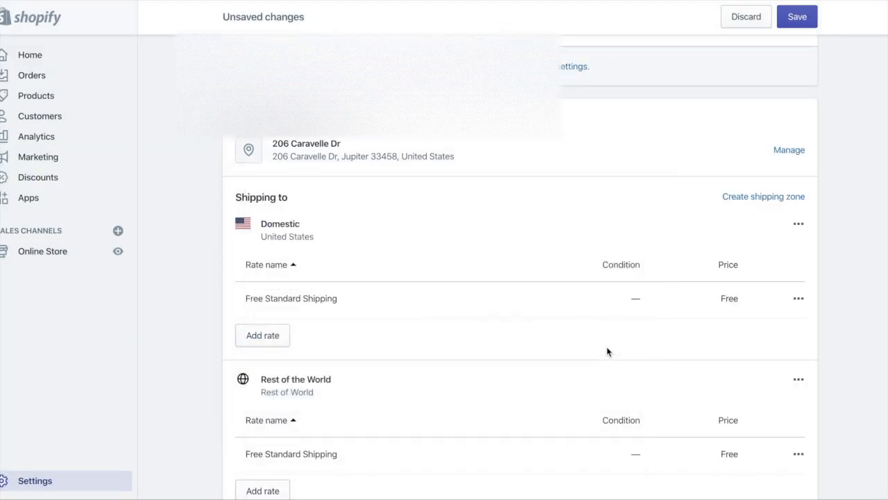
click(807, 21)
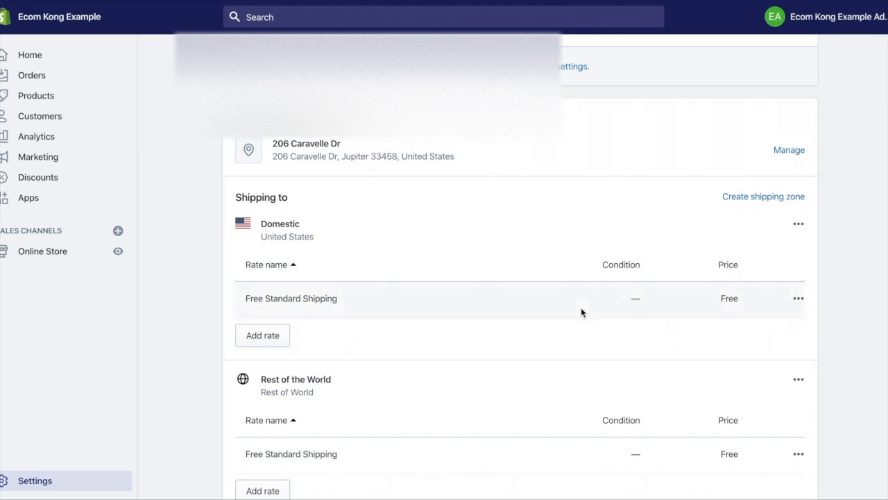
- Open the store's legal page settings at the refund policy section
scroll(726, 306, down, 1)
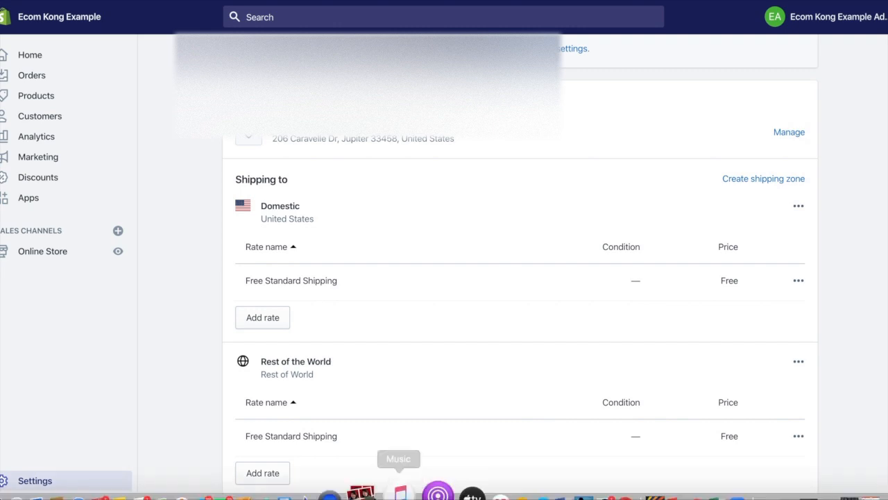
click(46, 483)
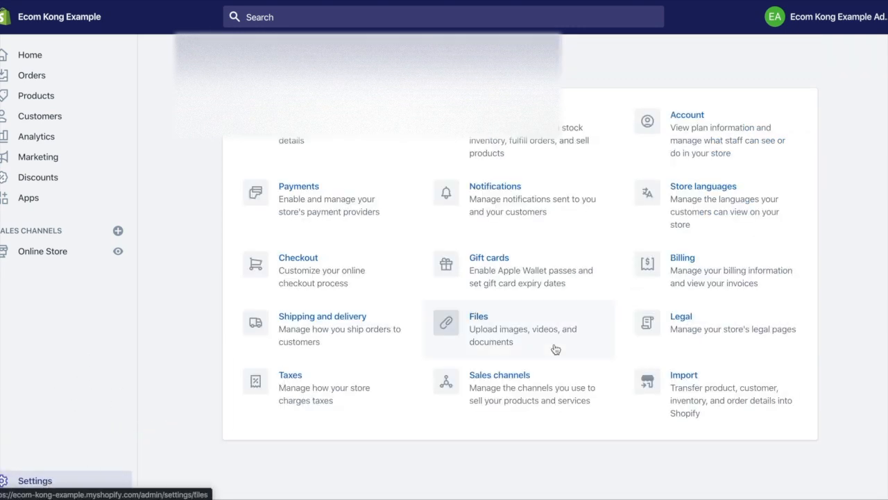
click(698, 351)
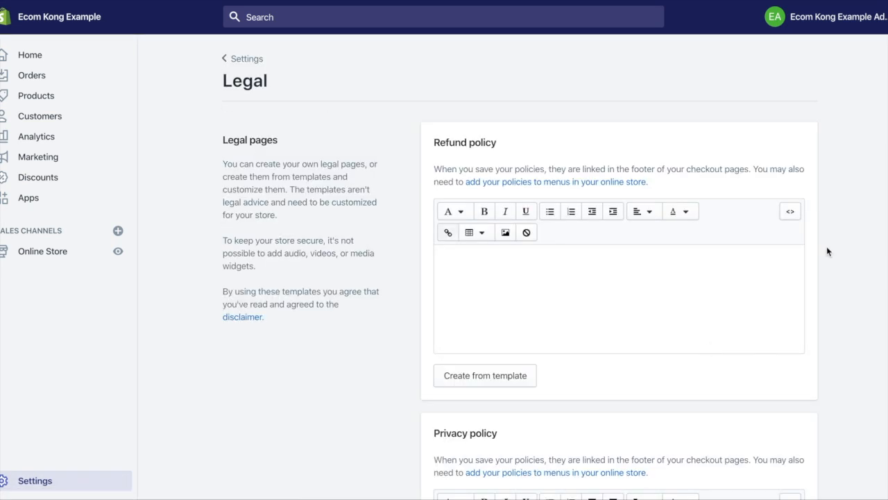
scroll(827, 251, down, 1)
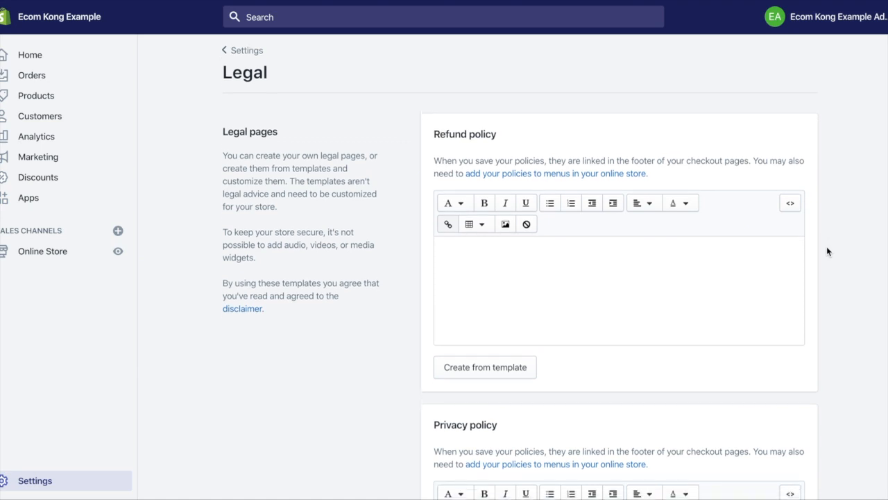
- Generate the refund policy, privacy policy and terms of service from the provided templates
click(521, 338)
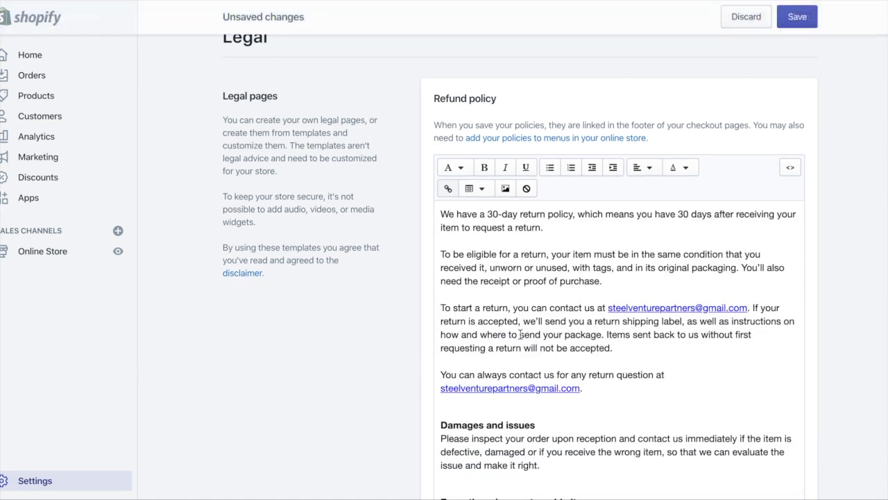
scroll(799, 296, down, 10)
scroll(800, 300, down, 1)
click(521, 299)
scroll(340, 341, down, 8)
scroll(402, 347, down, 2)
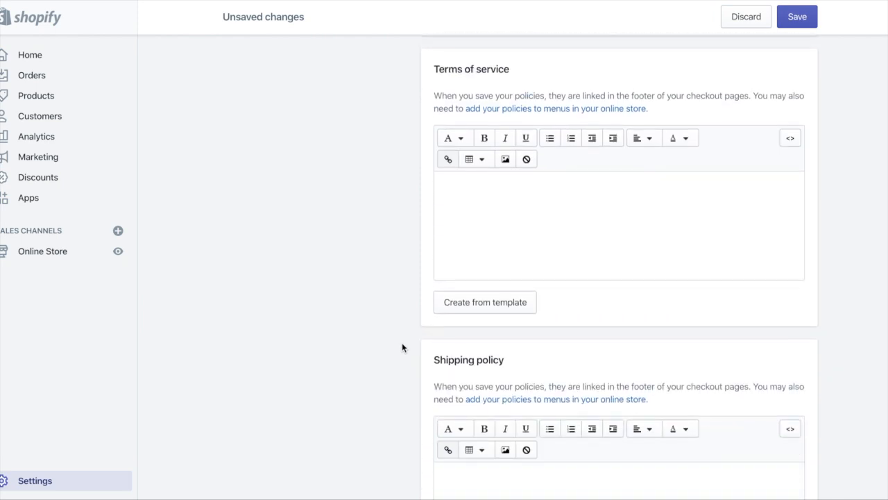
click(463, 312)
scroll(349, 344, down, 5)
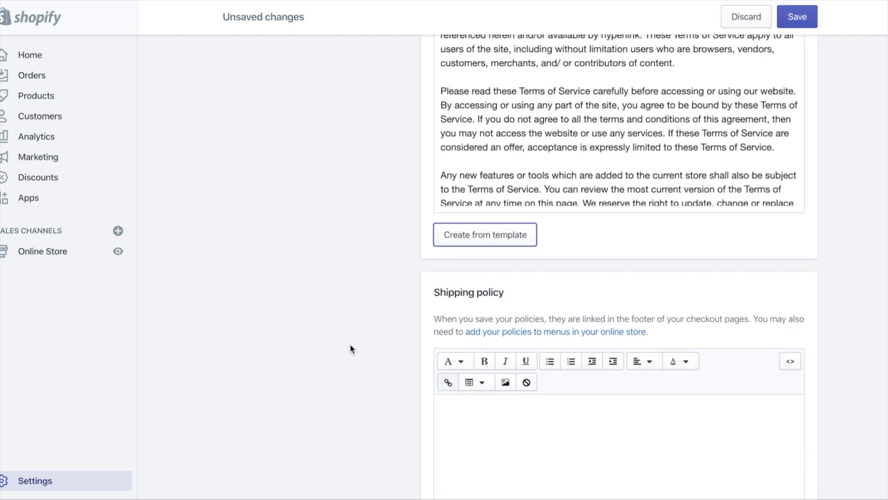
- Leave the shipping policy empty, look through the generated terms of service text and save the legal pages
click(536, 324)
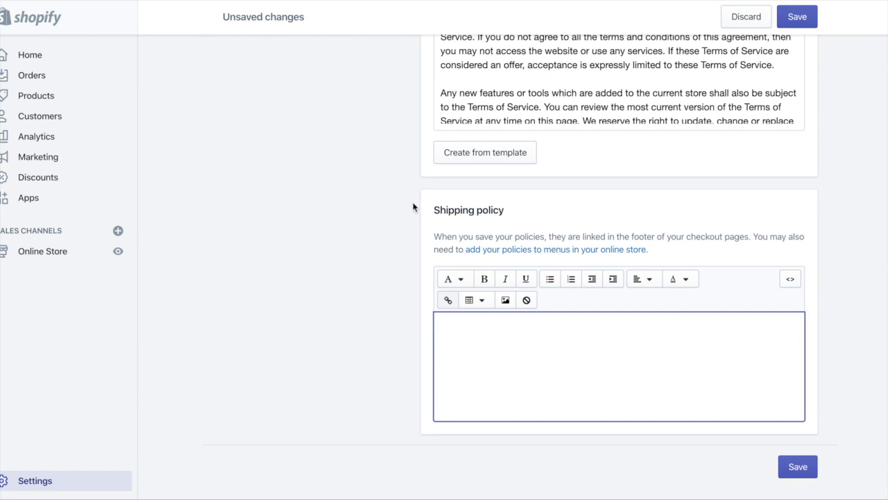
scroll(451, 201, up, 4)
scroll(579, 199, up, 5)
scroll(631, 369, down, 4)
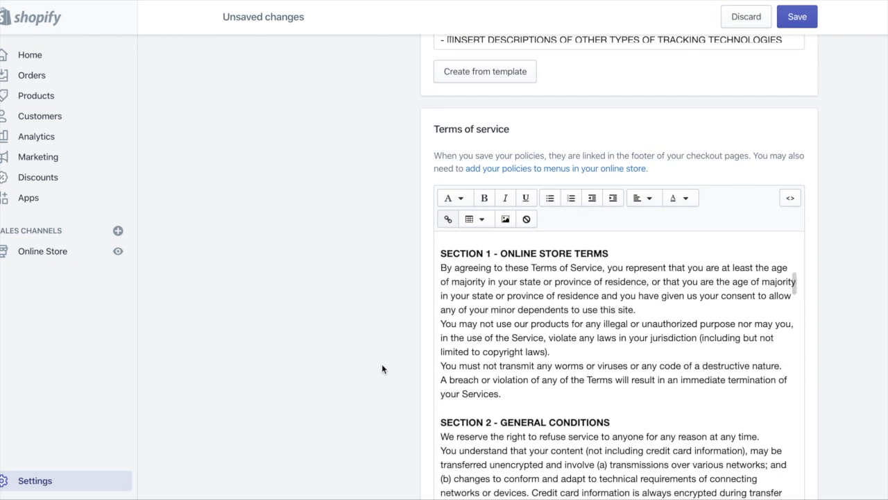
scroll(611, 344, down, 4)
scroll(587, 318, down, 10)
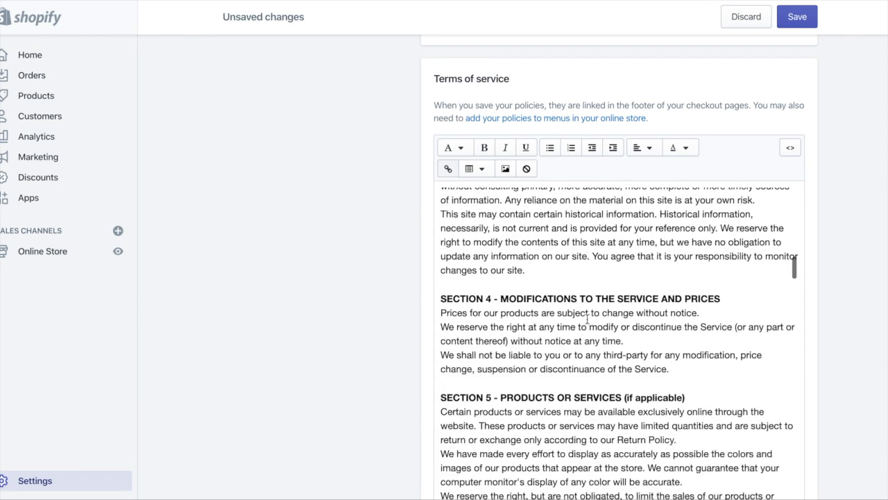
scroll(587, 318, down, 2)
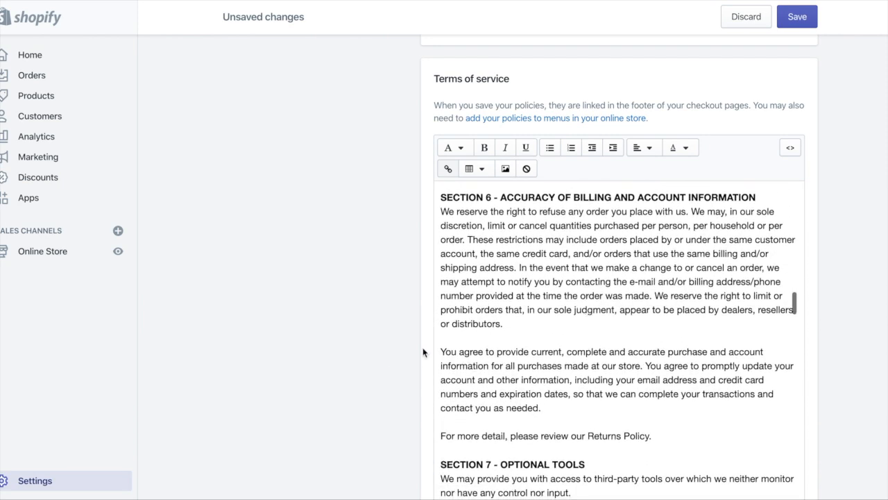
scroll(366, 353, down, 2)
scroll(570, 317, down, 10)
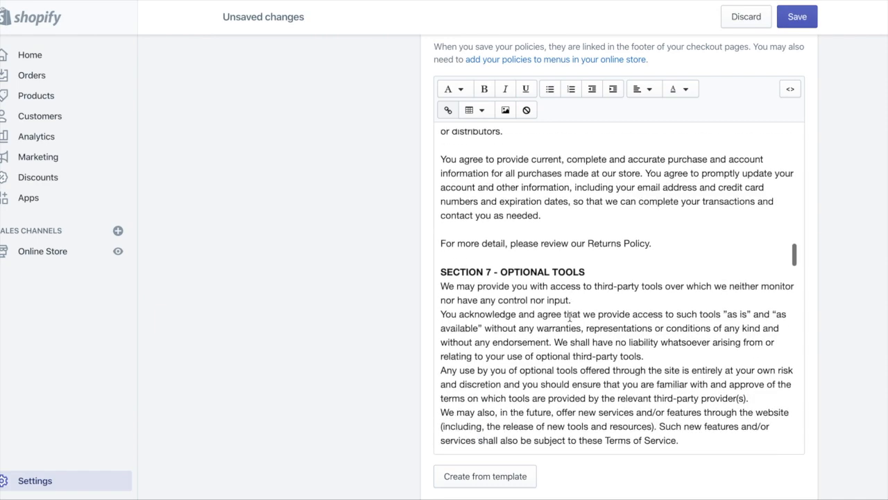
scroll(570, 317, down, 10)
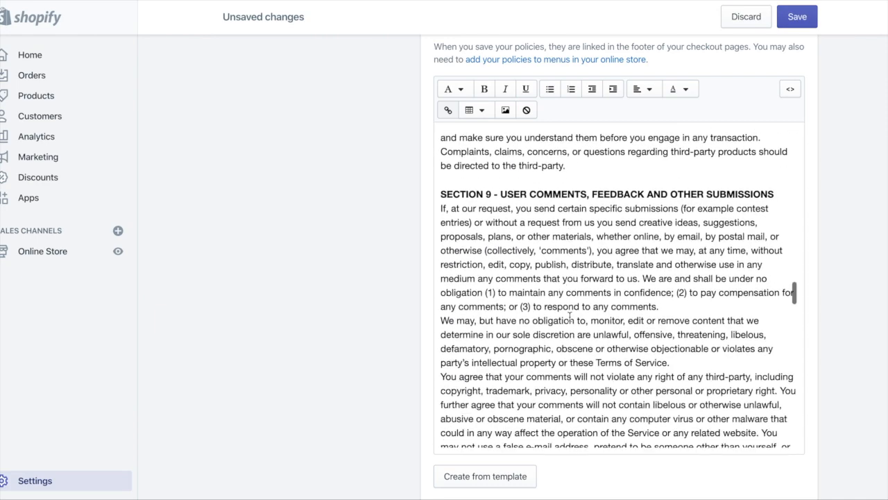
scroll(570, 317, down, 4)
scroll(570, 317, up, 10)
scroll(307, 264, up, 3)
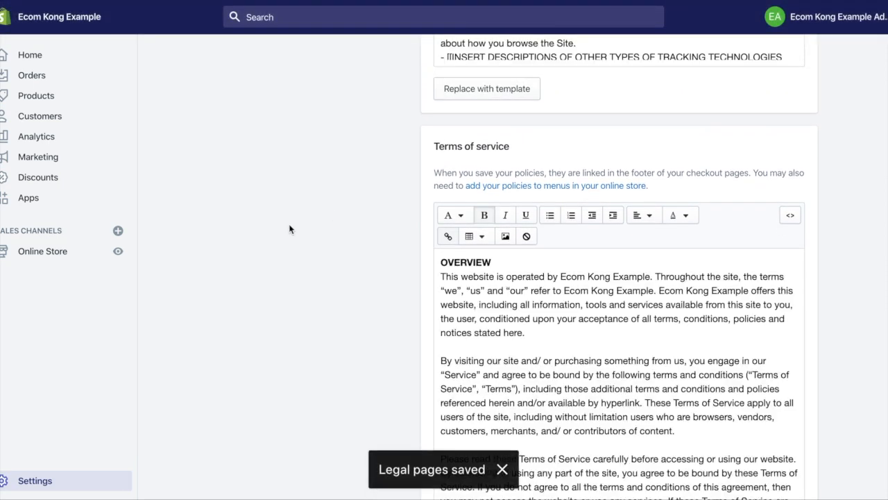
scroll(289, 223, up, 5)
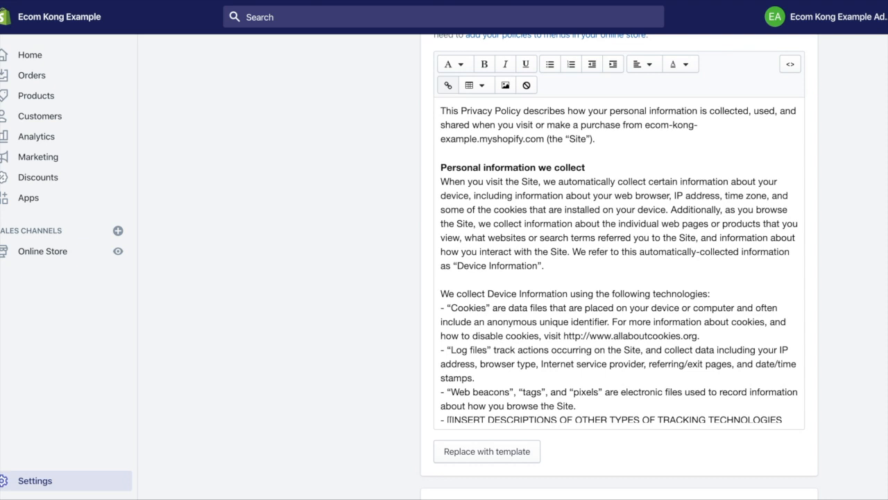
- Create an online store page titled "Contact Us" with the page.contact template, save it and preview it on the storefront
click(55, 256)
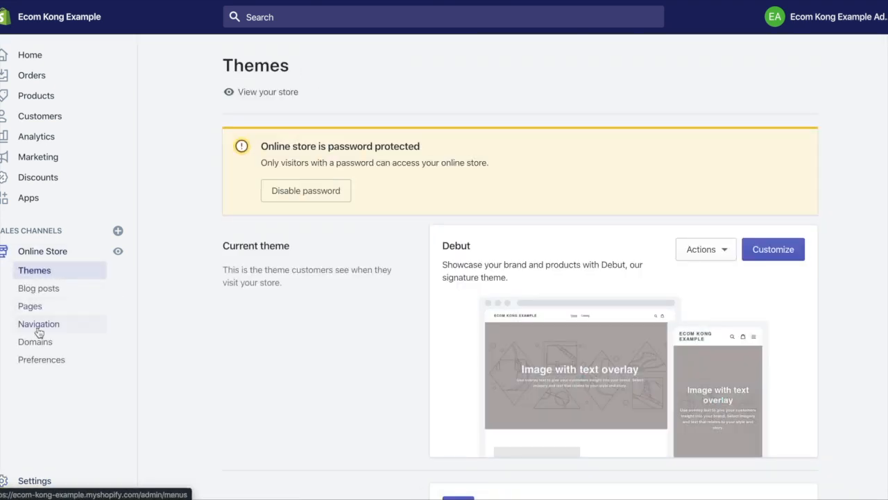
click(42, 332)
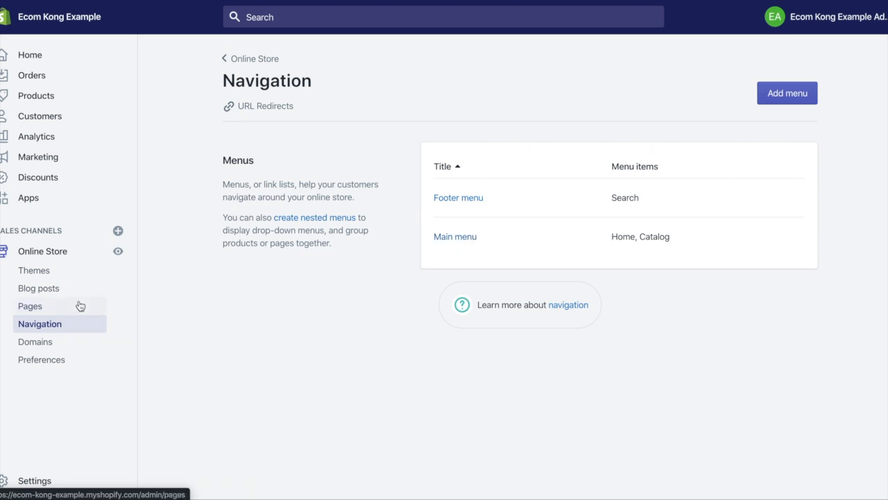
click(60, 308)
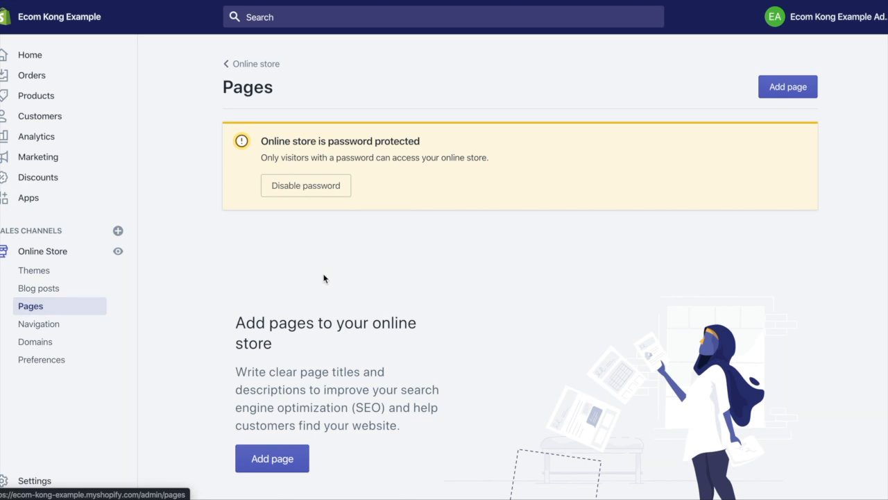
click(788, 87)
click(420, 175)
text(Contact Us)
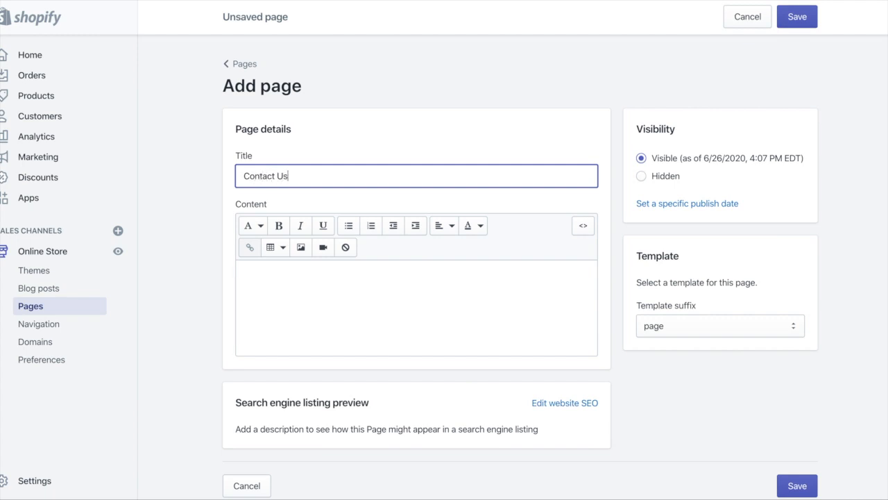
click(332, 326)
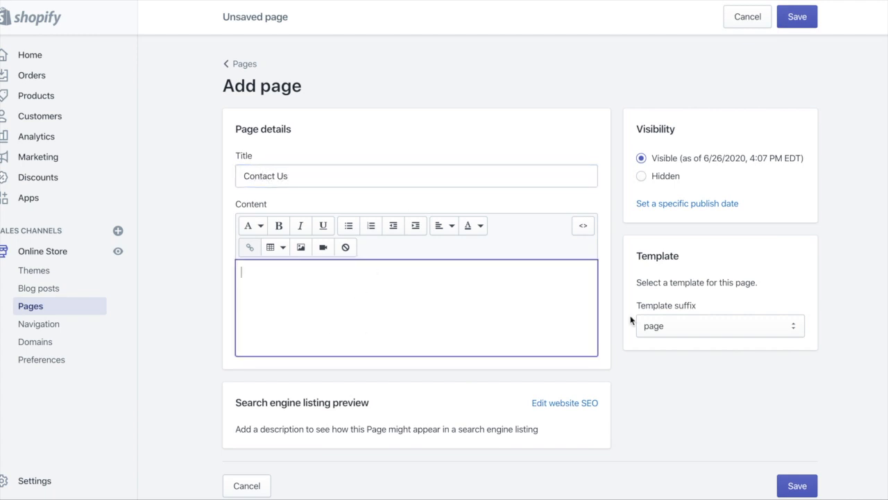
click(674, 327)
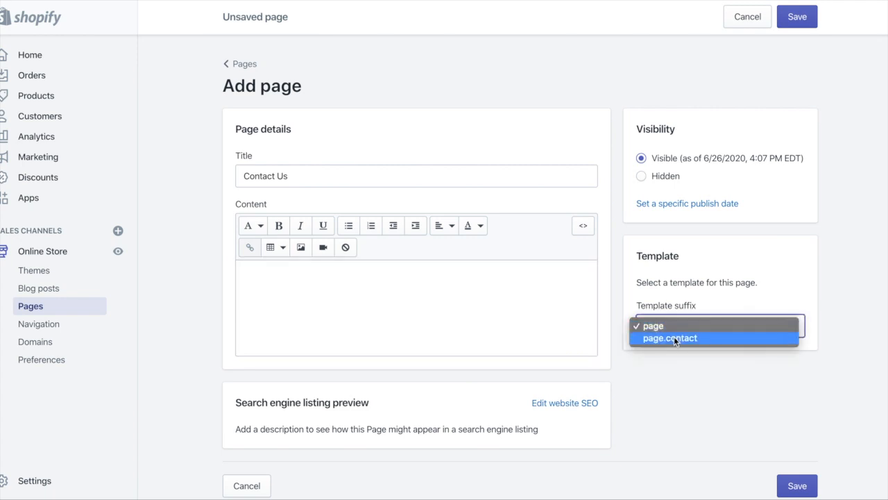
click(674, 336)
click(797, 17)
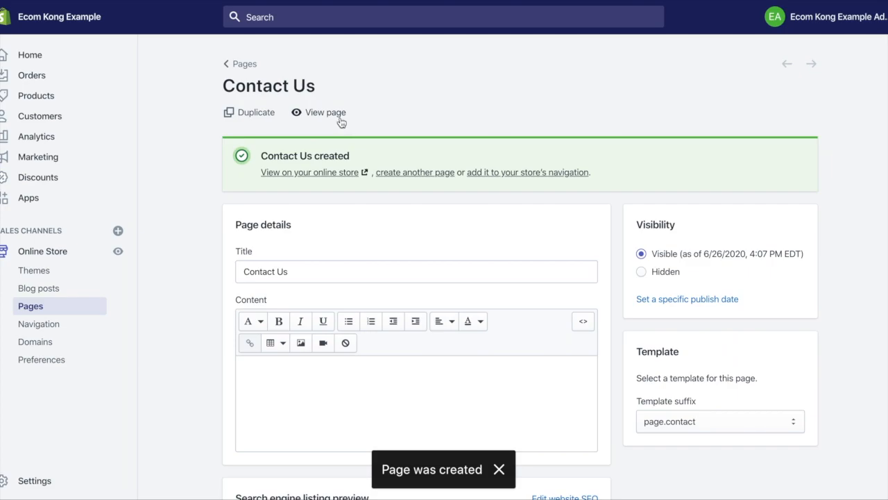
click(340, 117)
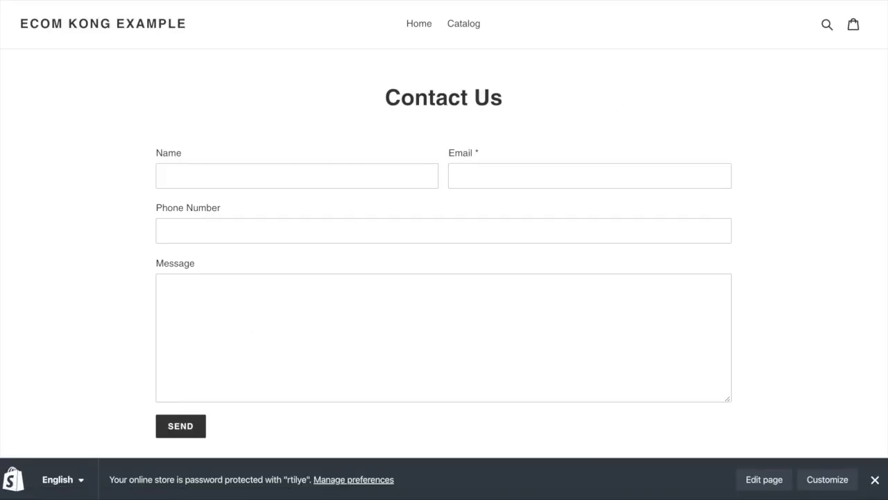
key(ctrl+w)
- Create and save another store page titled "About" with no content
click(244, 64)
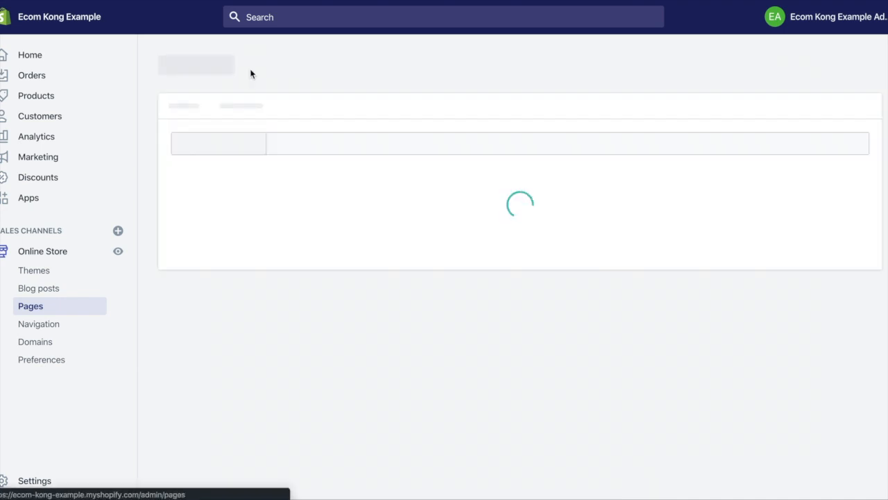
click(844, 85)
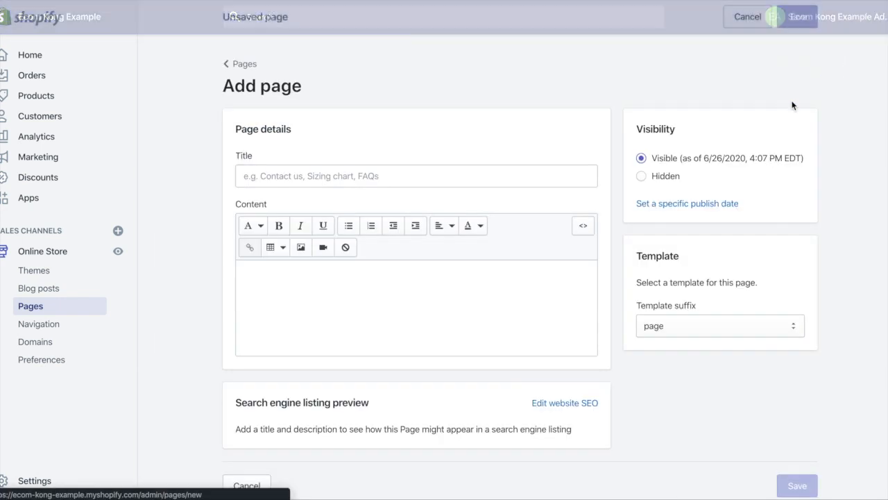
click(423, 168)
text(About)
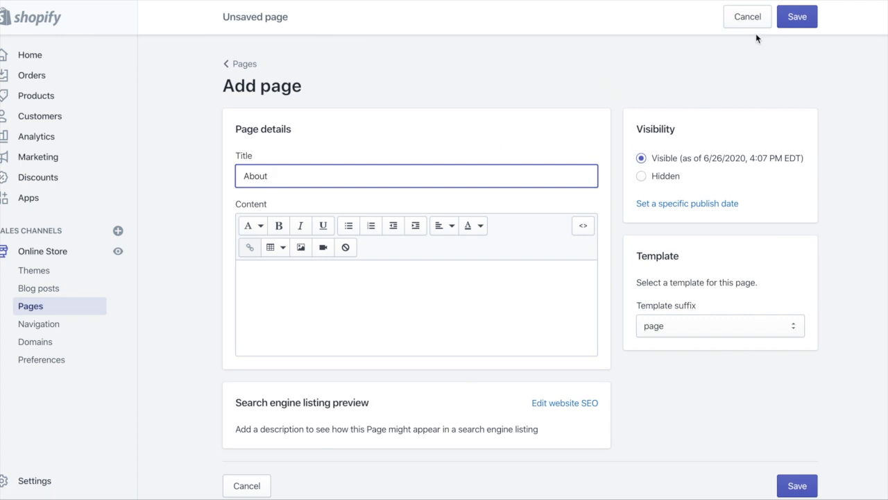
click(798, 16)
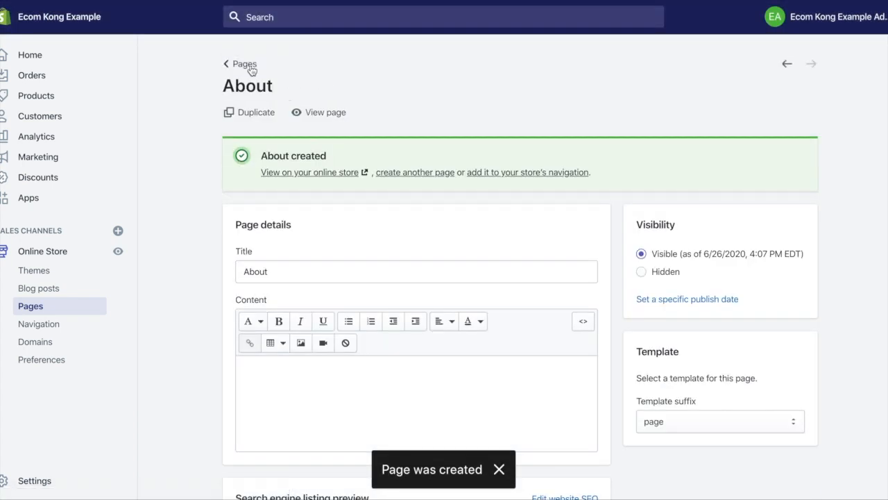
- Create and save a store page titled "FAQs" with no content
click(250, 66)
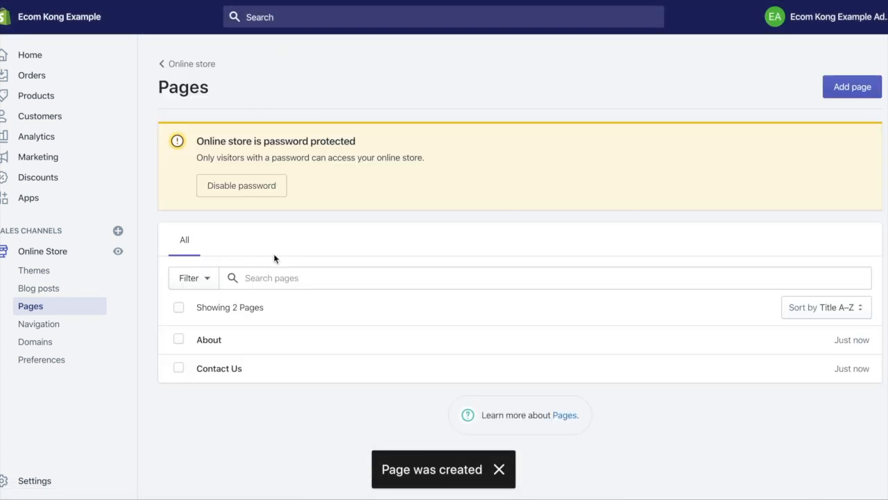
click(851, 87)
click(431, 178)
text(Faqs)
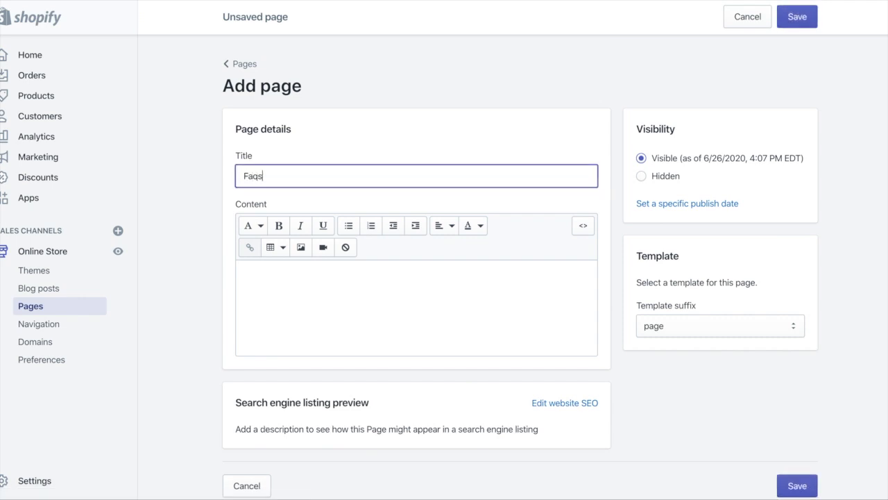
key(BackSpace)
key(BackSpace)
key(BackSpace)
key(BackSpace)
key(BackSpace)
key(BackSpace)
click(797, 19)
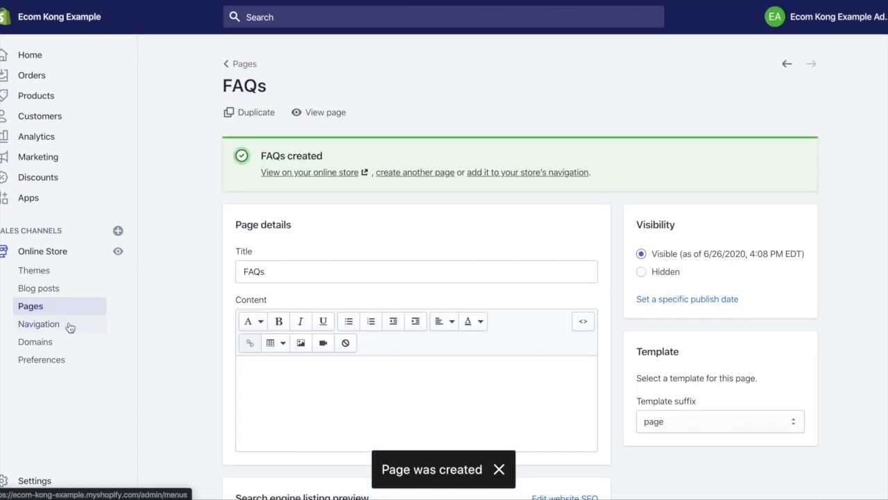
- Add an "About" item linked to the About page to the store's main menu
click(65, 326)
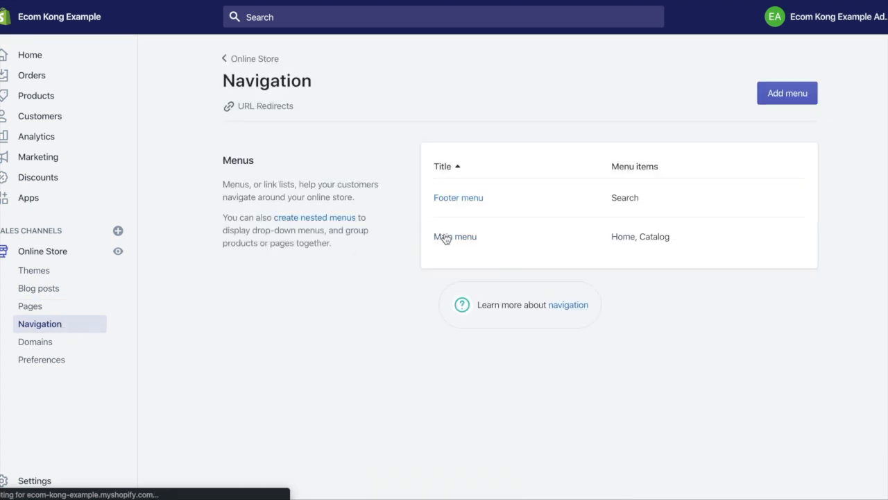
click(444, 237)
click(295, 343)
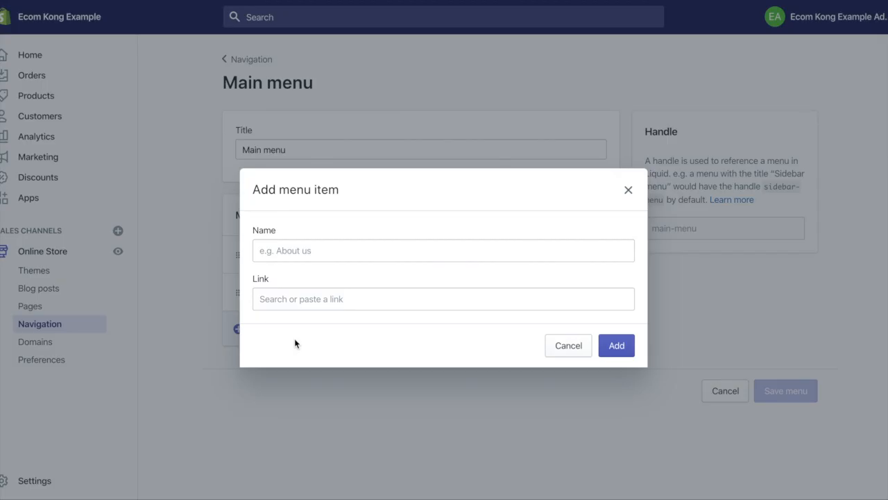
click(358, 295)
click(349, 195)
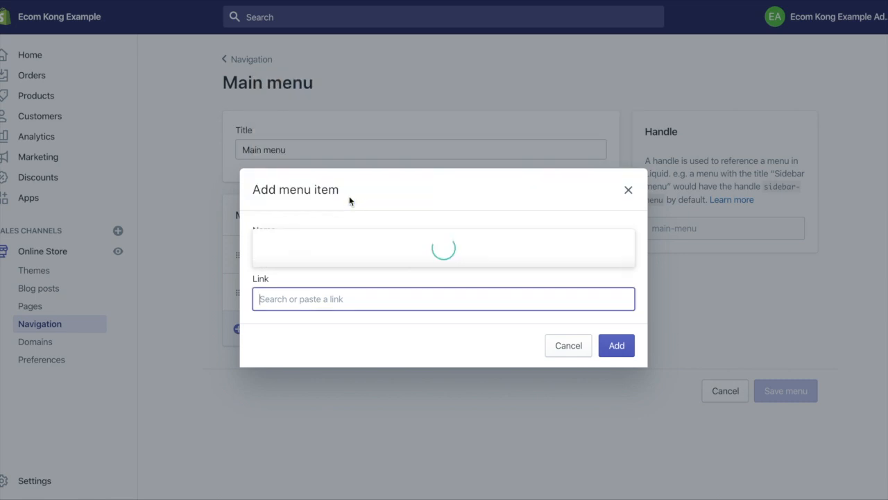
click(333, 224)
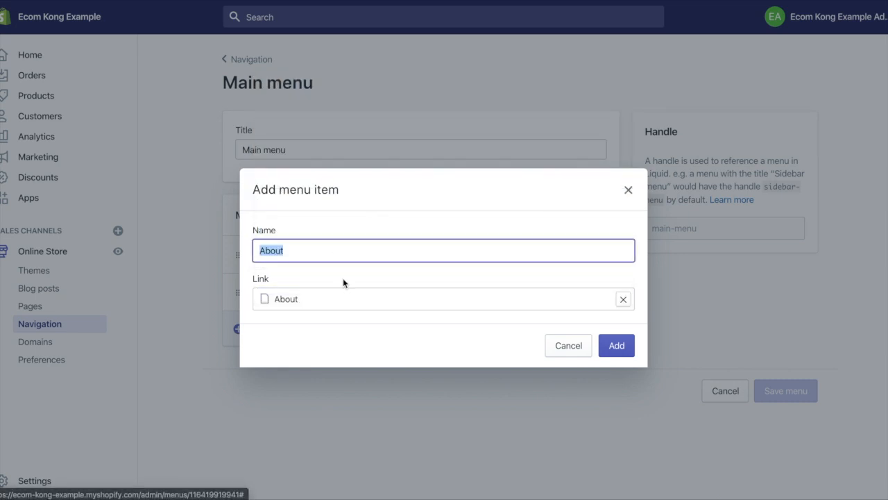
click(617, 346)
- Add a "Contact Us" item linked to the Contact Us page to the main menu
click(294, 375)
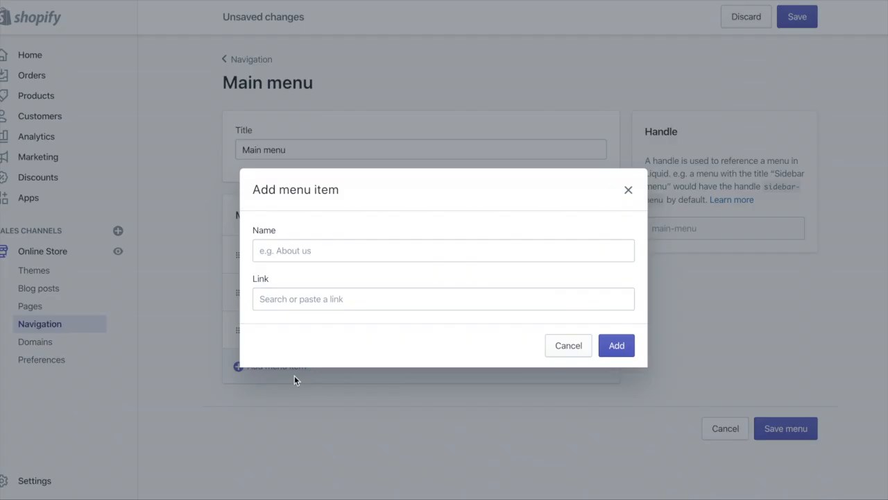
click(333, 299)
click(352, 192)
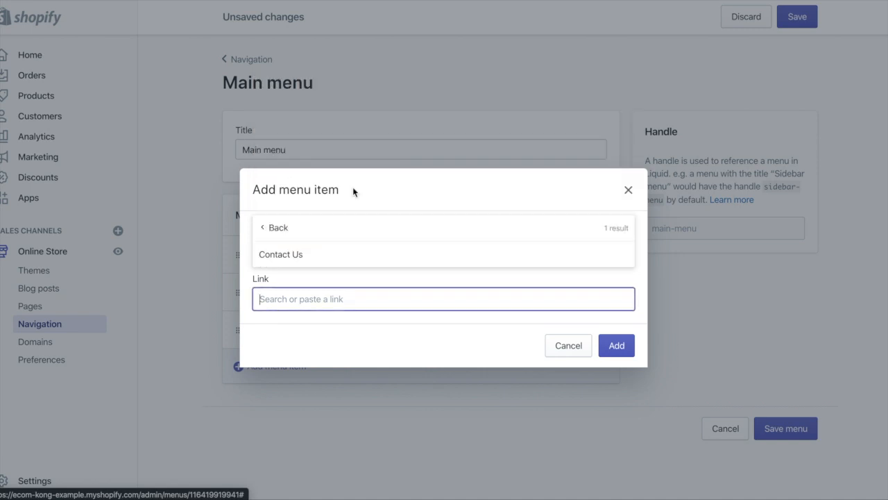
click(320, 258)
click(615, 346)
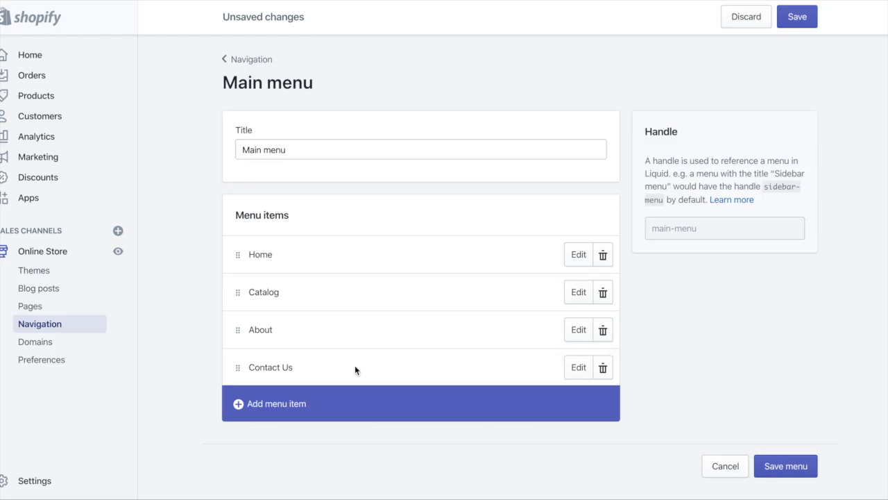
- Add a "FAQs" item linked to the FAQs page to the main menu and move Contact Us below it
click(302, 409)
click(333, 299)
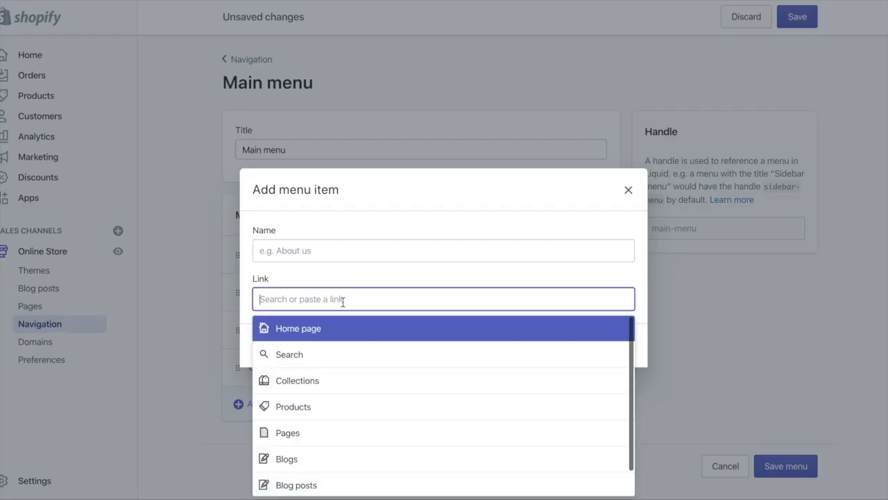
click(370, 426)
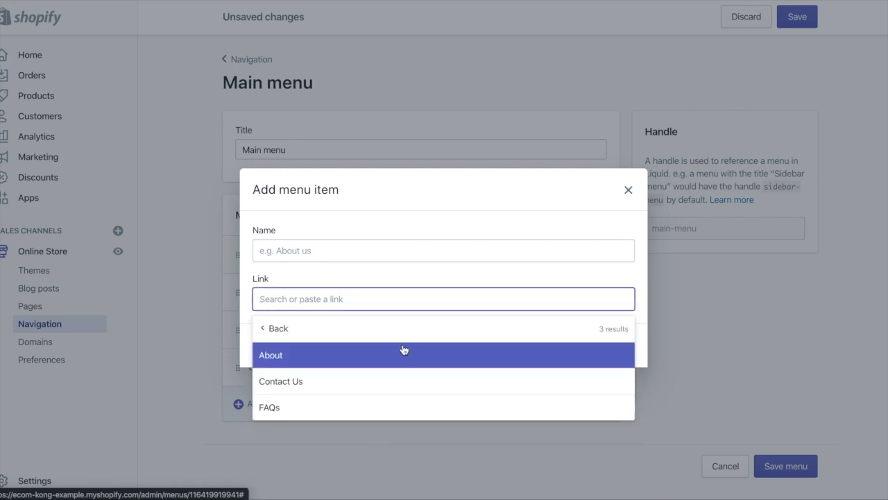
click(330, 407)
click(616, 345)
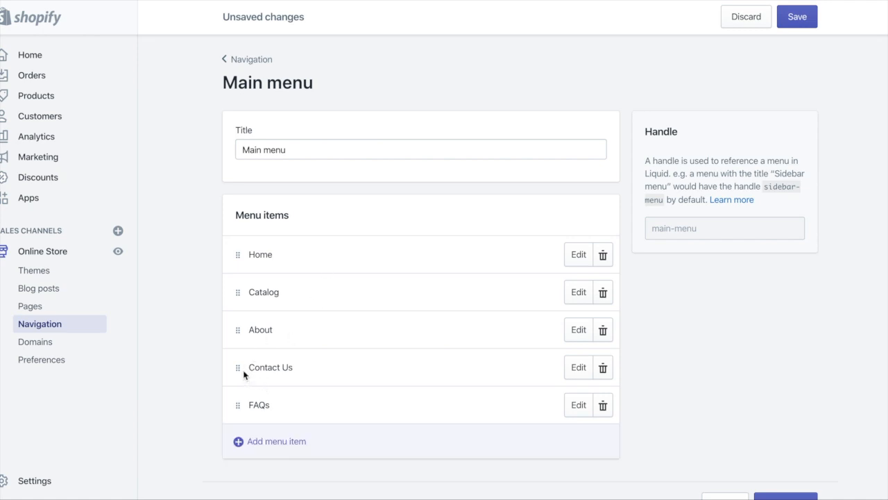
drag(237, 375, 236, 409)
- Rename the main menu's "Catalog" item to "Shop" and save the menu
click(576, 295)
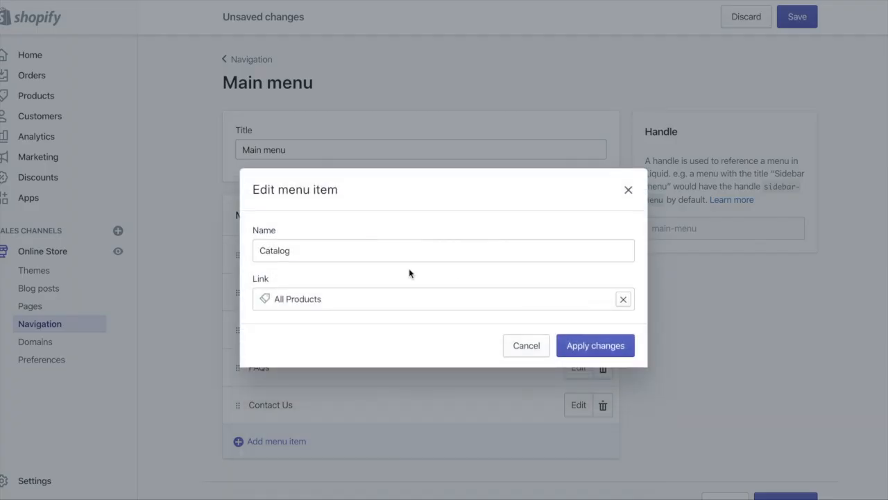
click(372, 248)
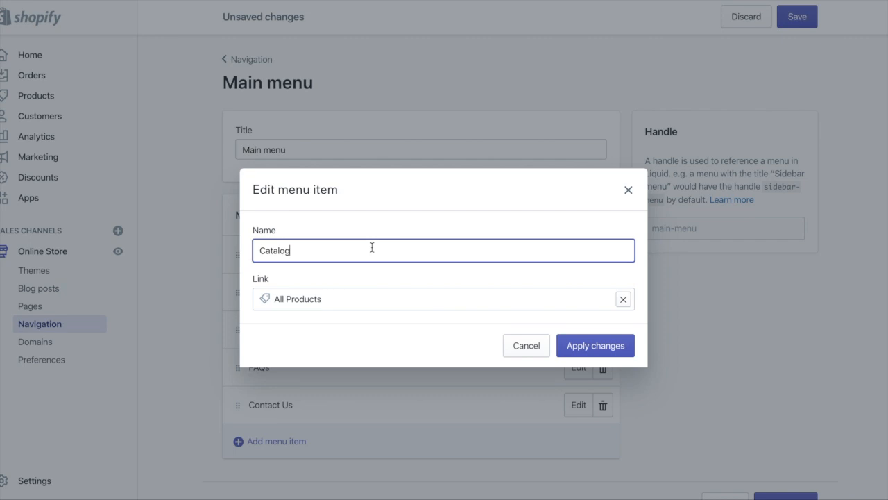
key(ctrl+a)
text(S)
click(607, 354)
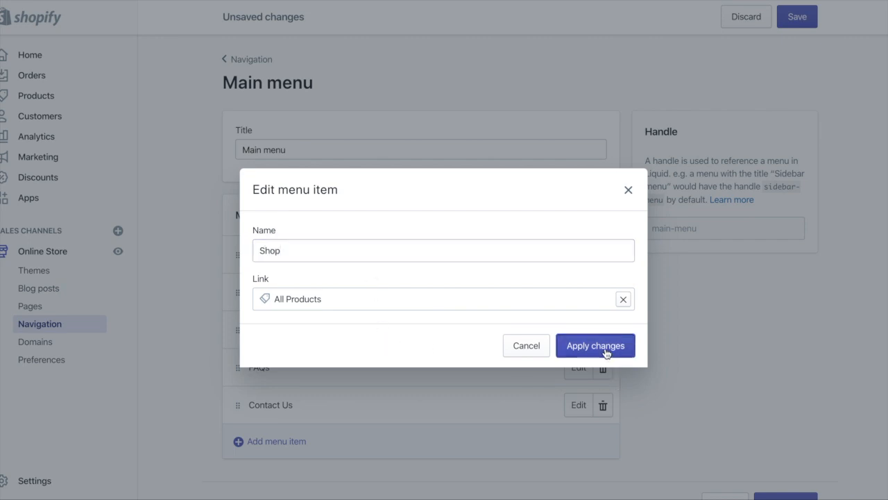
click(795, 19)
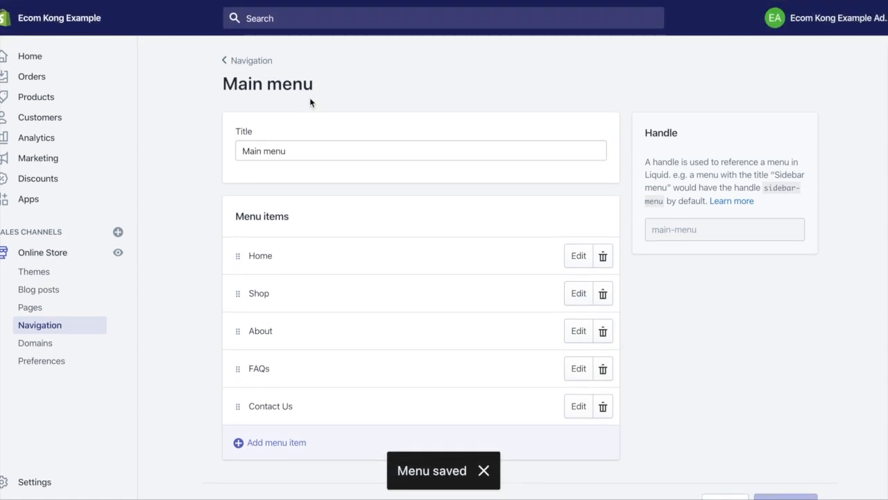
- Open the footer menu and add a "Contact Us" item linked to the Contact Us page
click(262, 60)
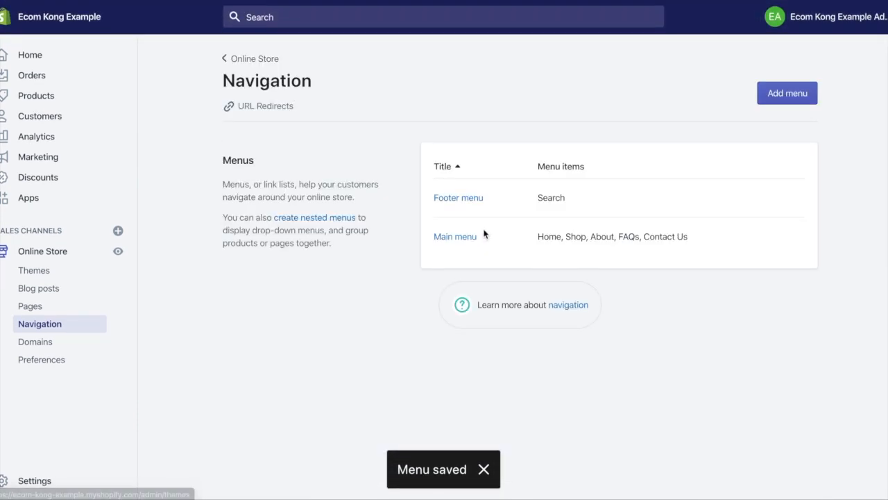
click(451, 201)
click(444, 288)
click(370, 303)
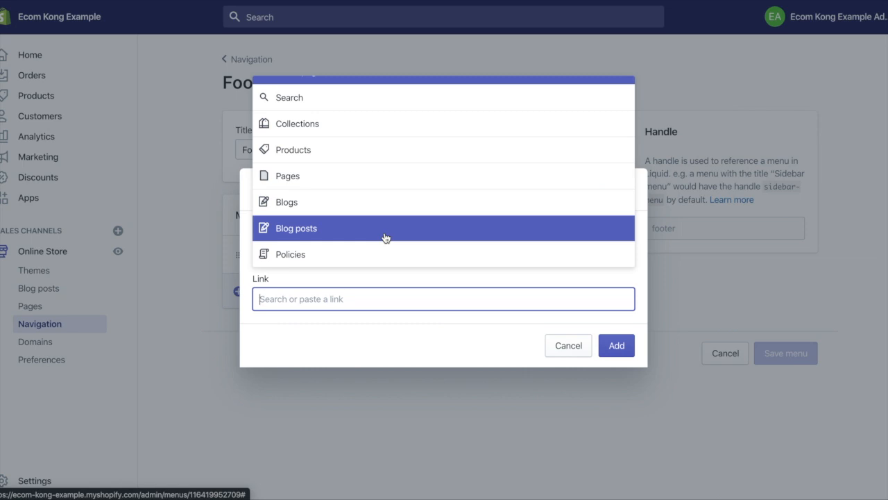
click(313, 180)
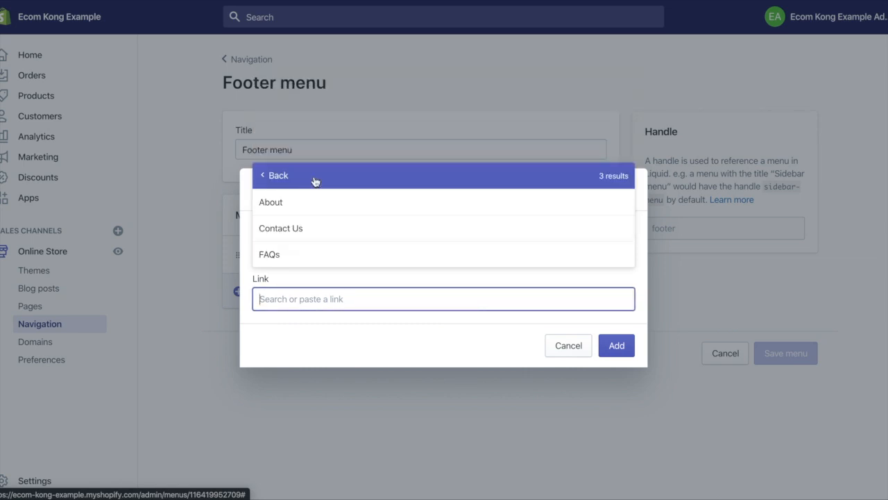
click(293, 231)
click(622, 354)
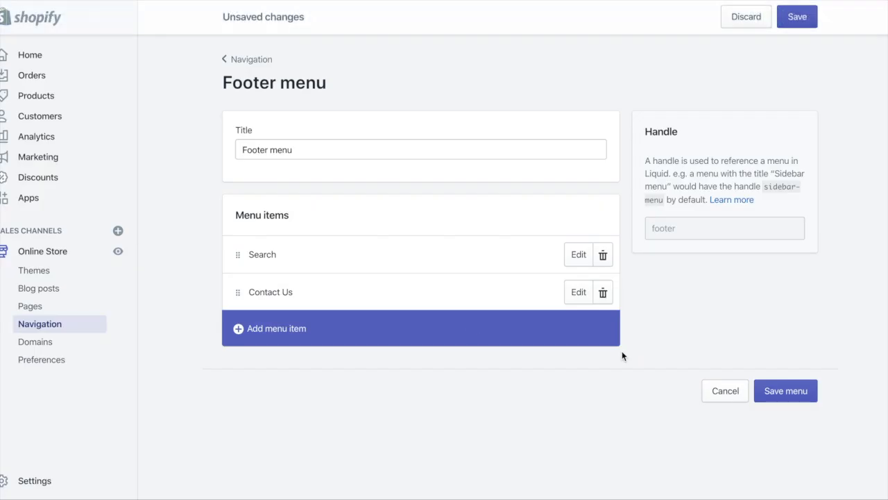
- Add a "Privacy Policy" item linked to the privacy policy to the footer menu
click(300, 332)
click(342, 298)
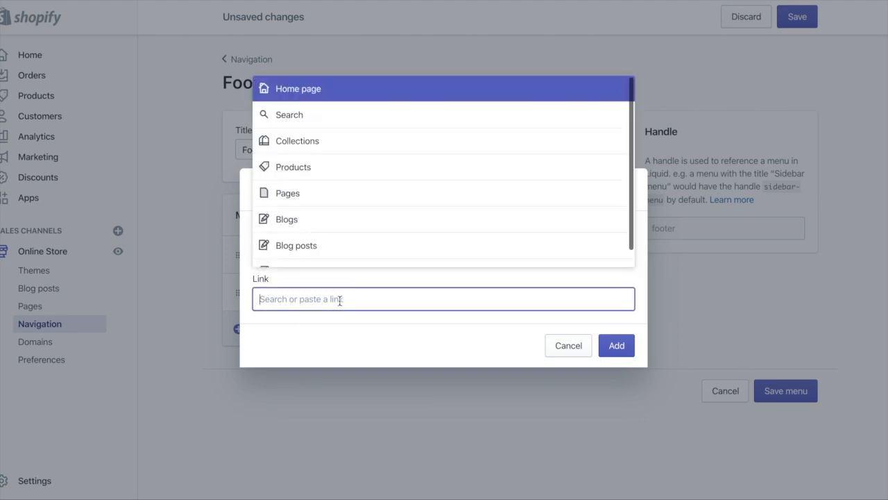
scroll(371, 219, down, 2)
click(330, 254)
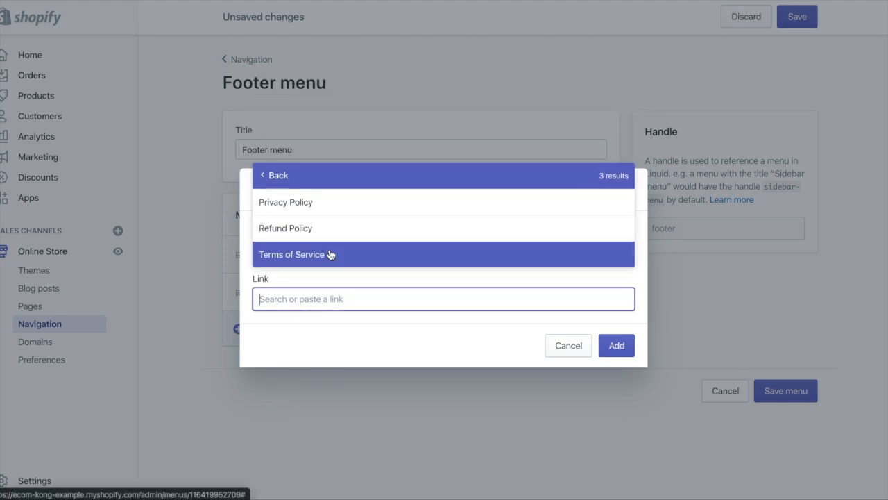
click(352, 204)
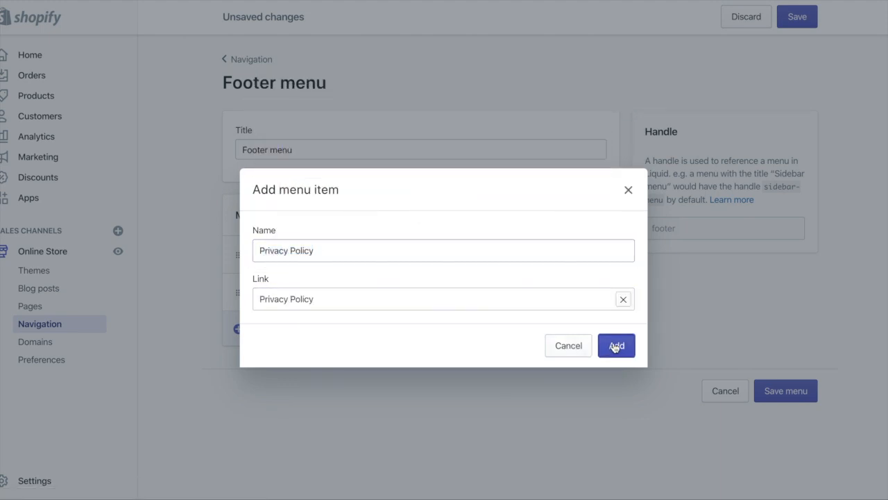
click(617, 345)
- Add a "Refund Policy" item linked to the refund policy to the footer menu
click(292, 368)
click(327, 297)
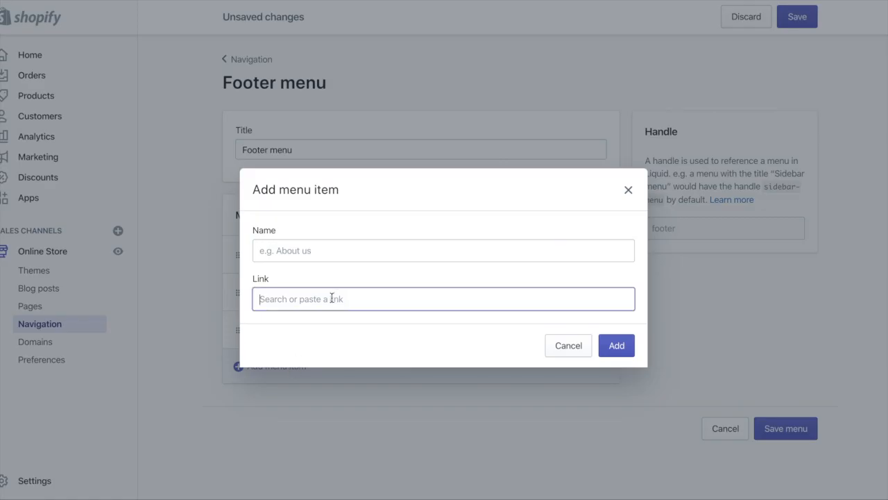
scroll(350, 260, down, 1)
click(349, 250)
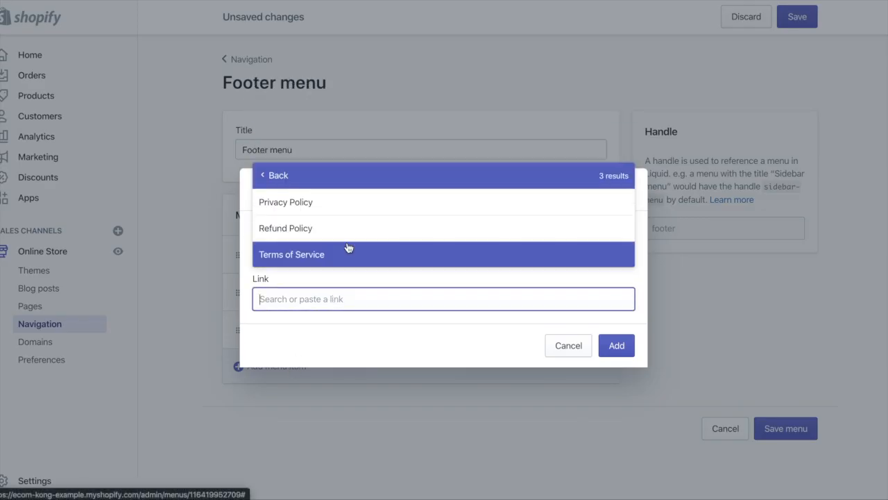
click(329, 226)
click(612, 344)
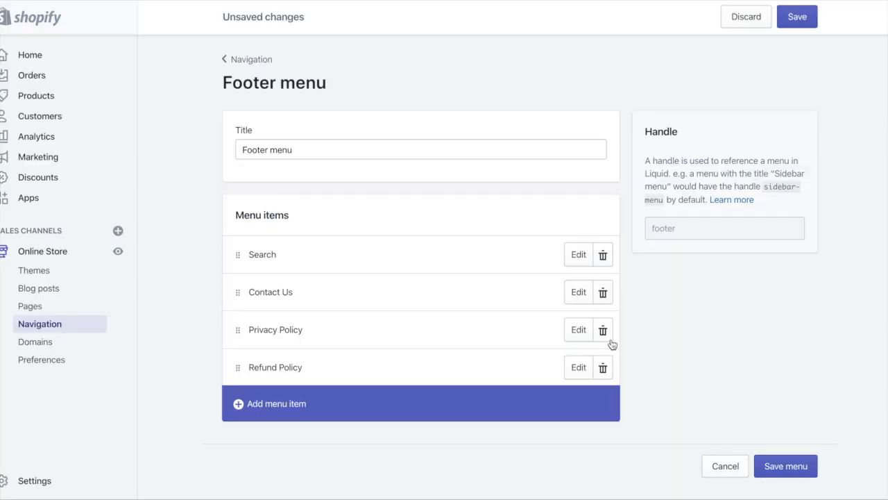
- Add a "Terms of Service" item linked to that policy, save the footer menu and return to the menu list
click(301, 404)
click(370, 299)
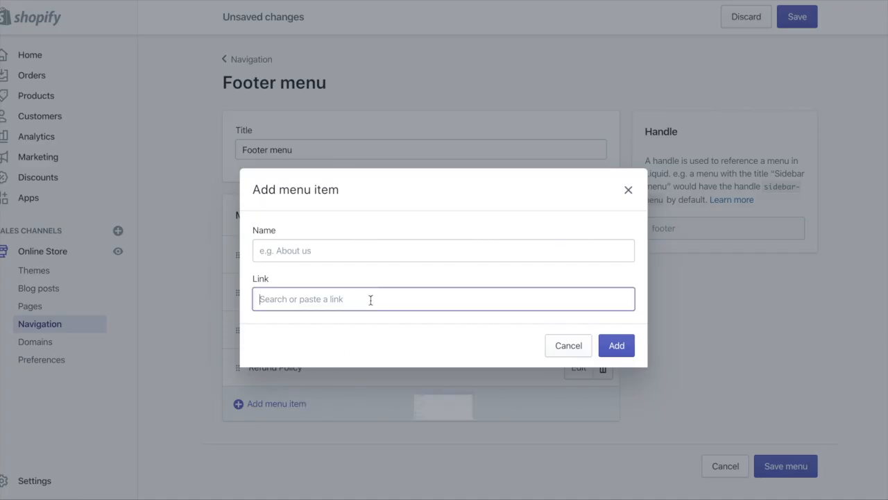
scroll(344, 408, down, 1)
click(340, 479)
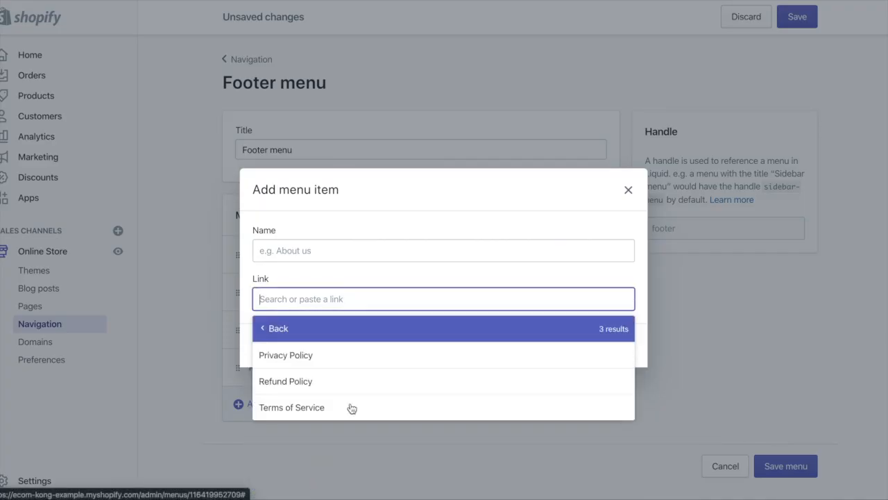
click(352, 401)
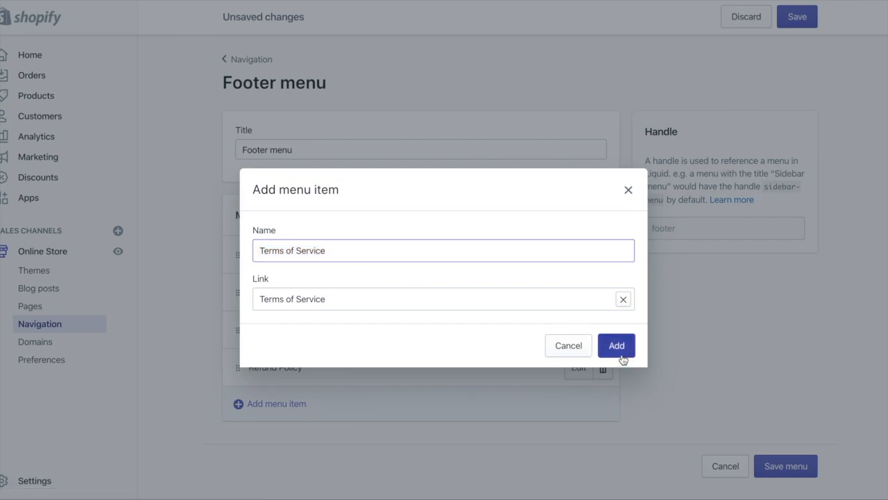
click(617, 344)
scroll(213, 410, down, 1)
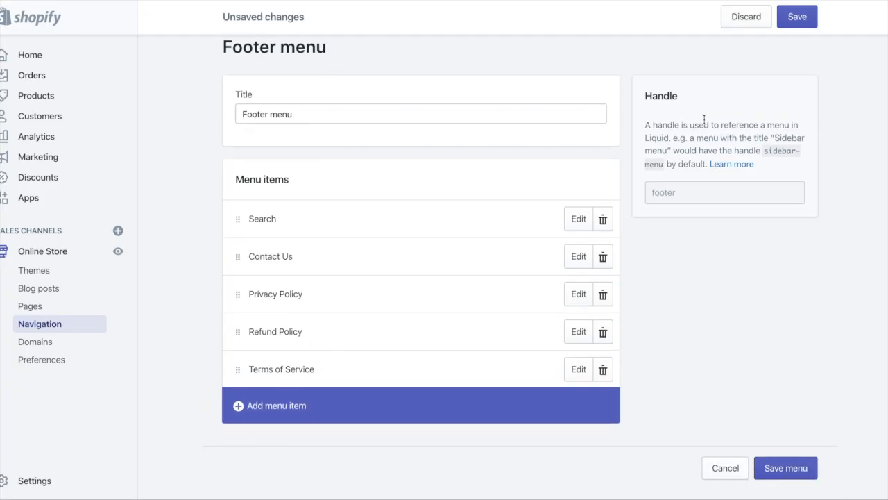
click(794, 18)
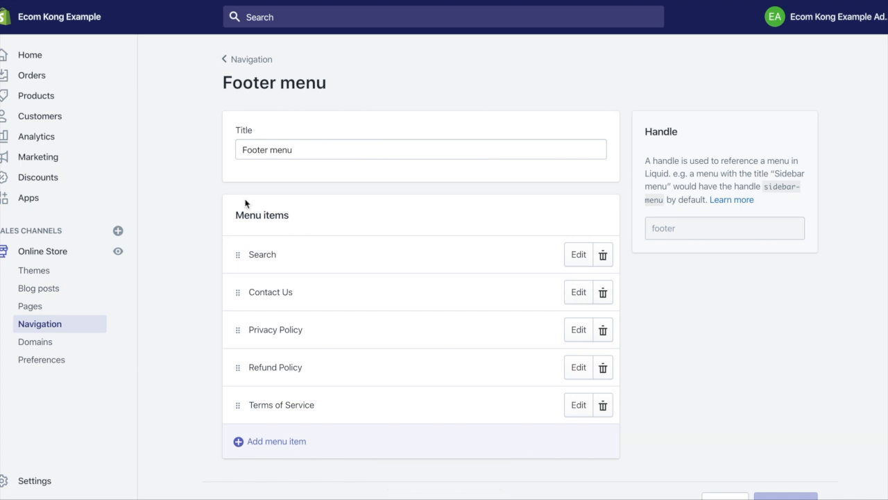
click(251, 59)
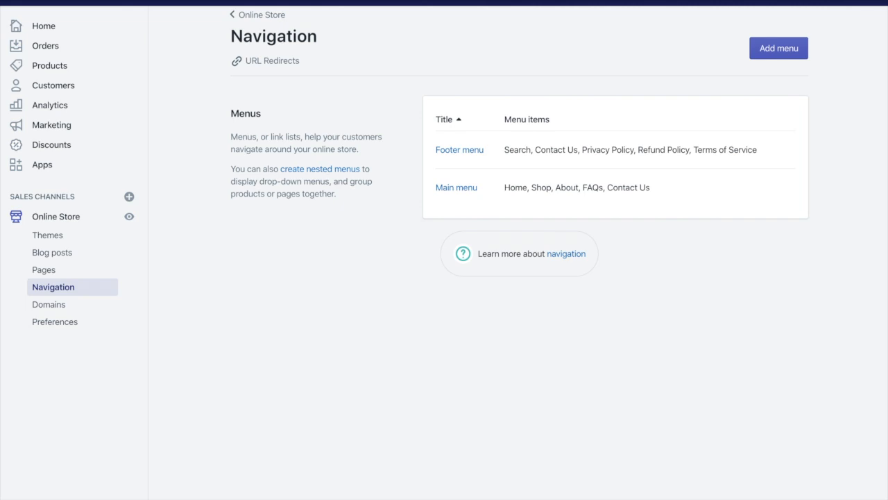
- Switch to the Zendrop website and examine the features listed as reasons to use it
click(343, 92)
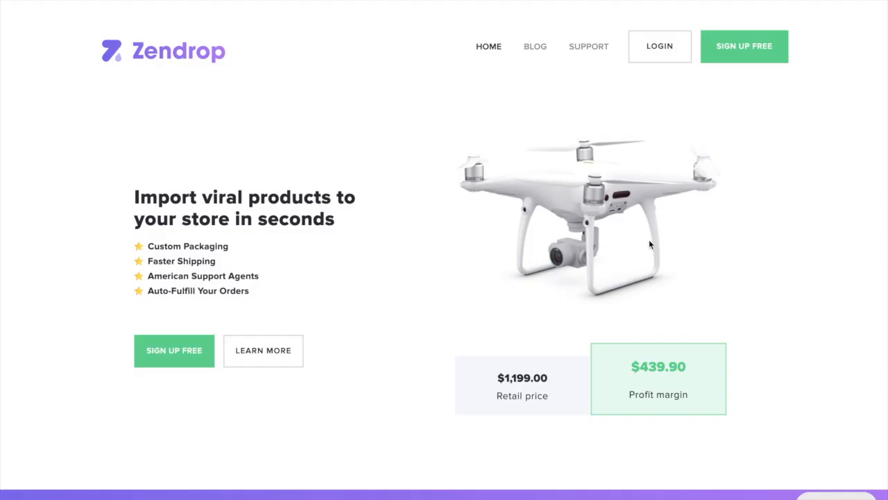
scroll(650, 244, down, 4)
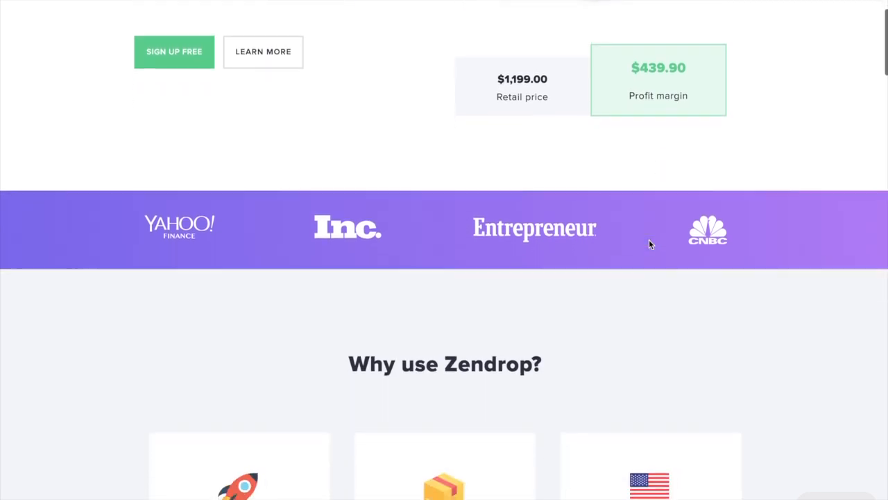
scroll(649, 244, down, 2)
scroll(424, 260, down, 3)
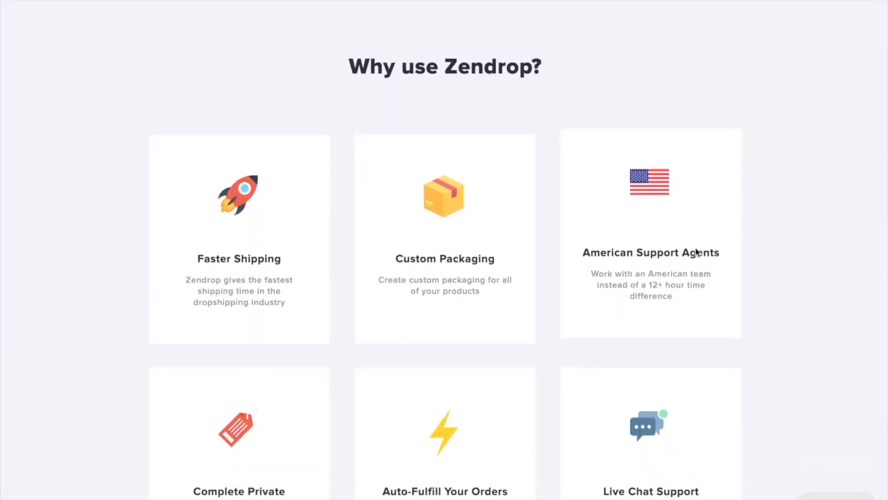
scroll(696, 252, down, 2)
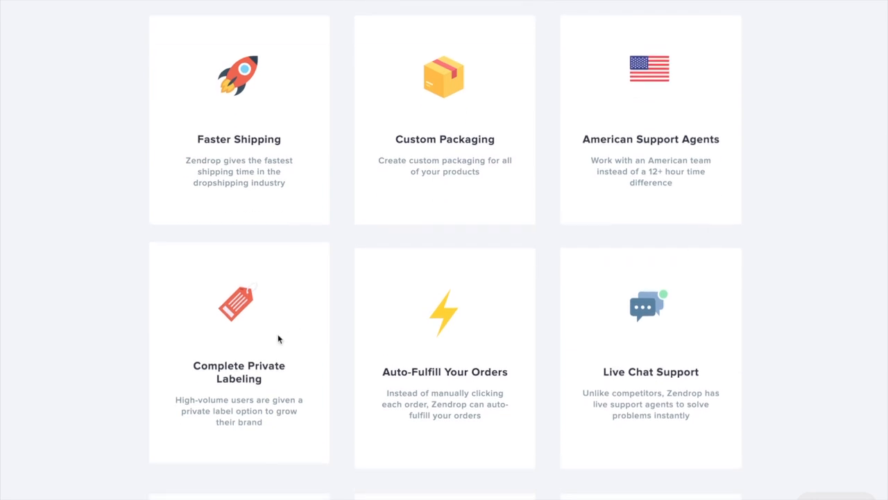
scroll(517, 337, down, 2)
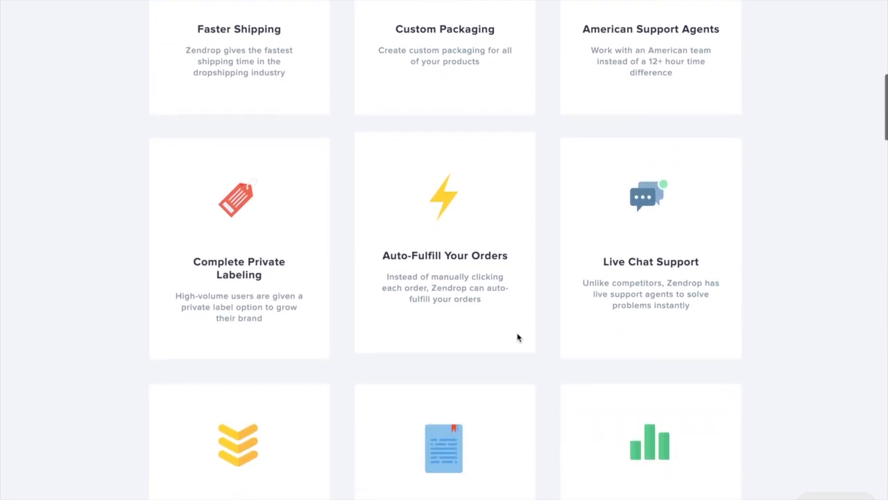
scroll(736, 275, down, 2)
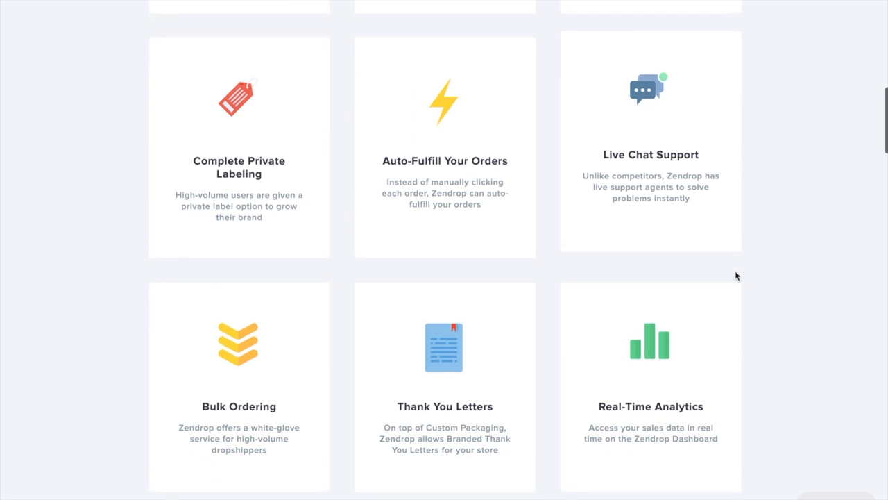
scroll(313, 309, down, 1)
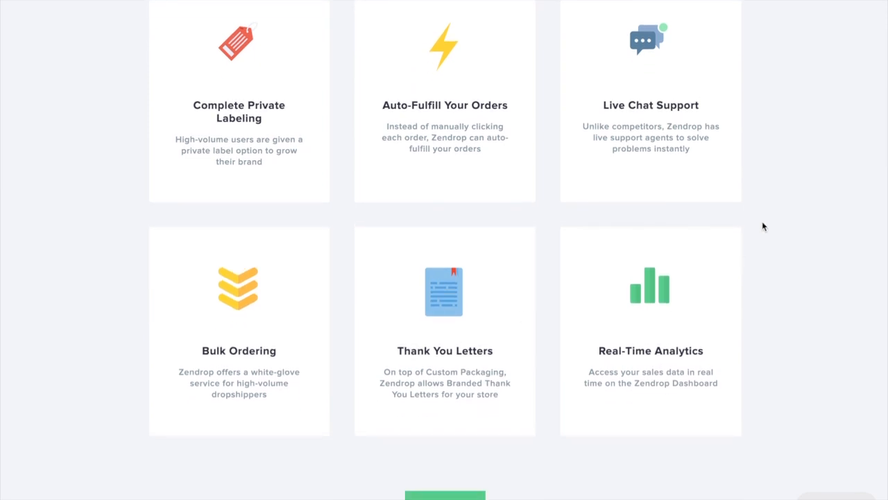
scroll(762, 223, down, 2)
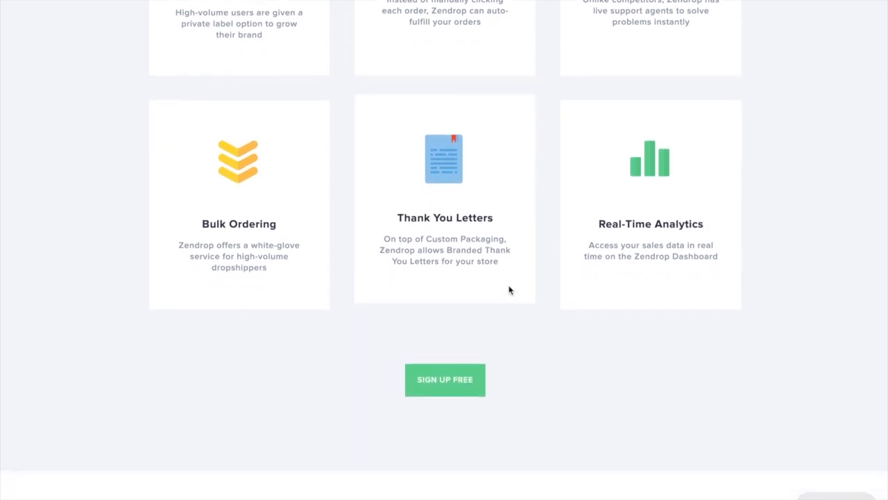
- Start the free Zendrop sign-up and compare the Starter, Pro and Plus plans
click(448, 386)
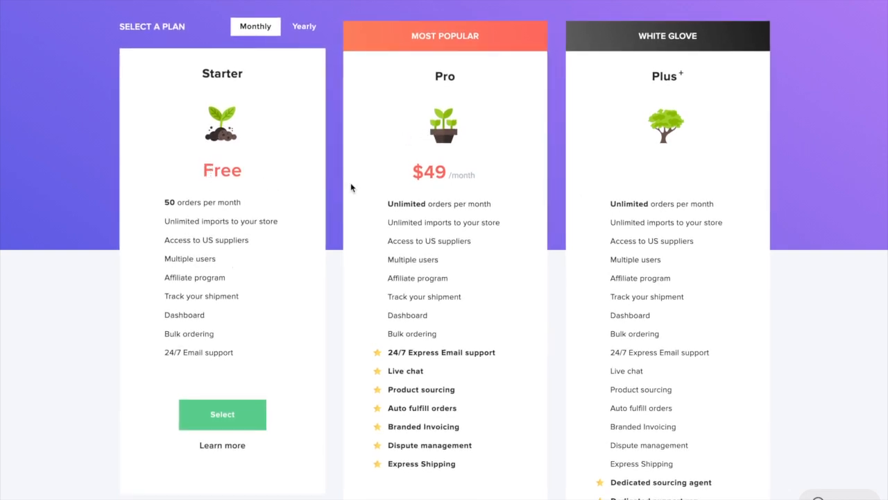
scroll(474, 166, down, 1)
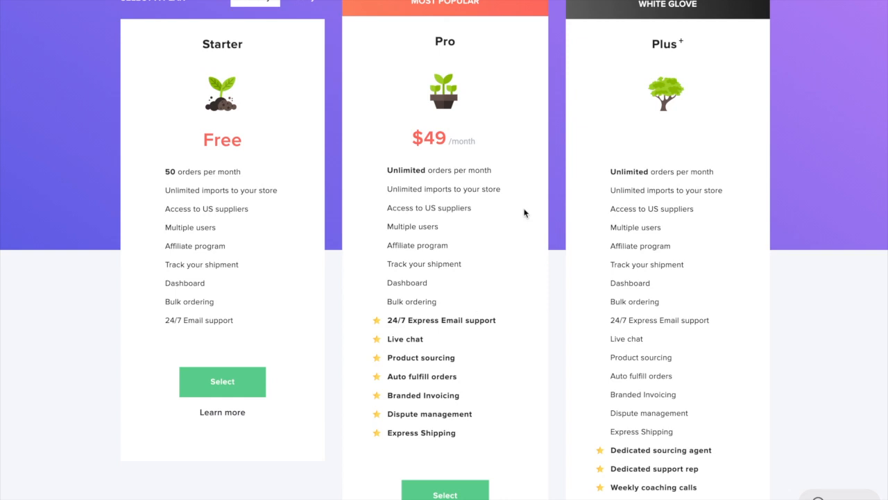
scroll(529, 284, down, 1)
scroll(529, 288, up, 2)
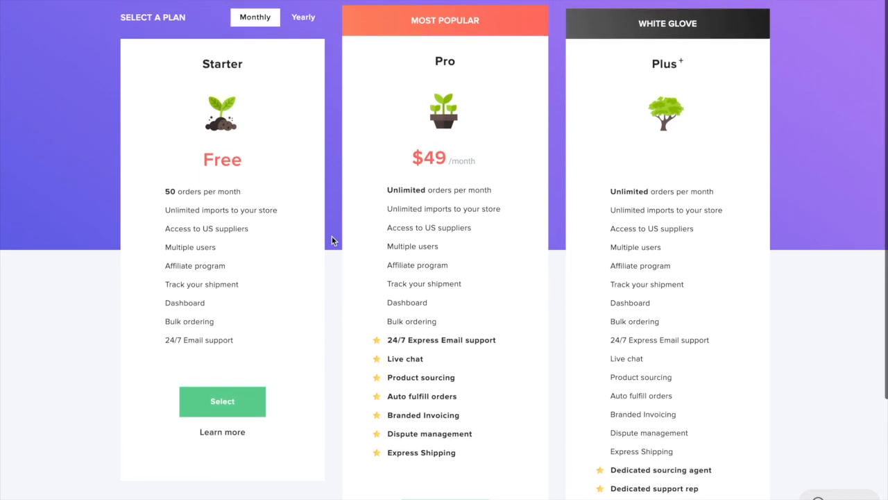
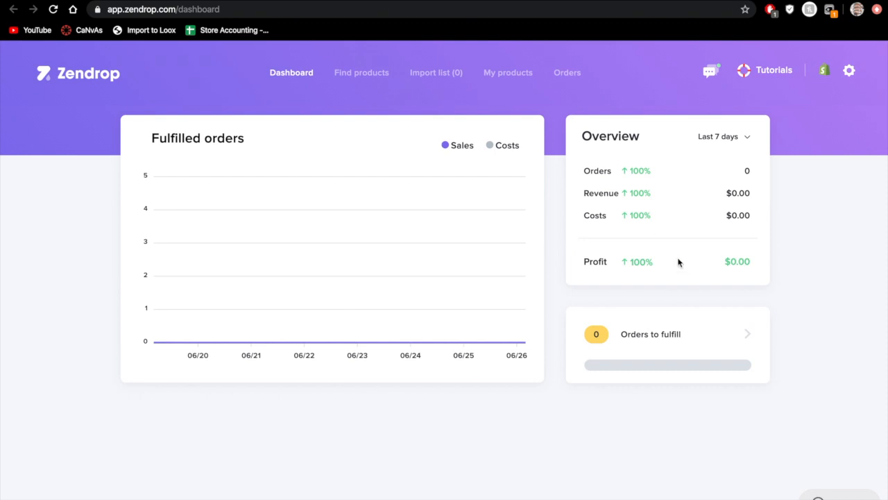
- Browse the Zendrop product catalog and open the "Push Up Rack Board 9 in 1 Body Building Fitness" product
click(363, 74)
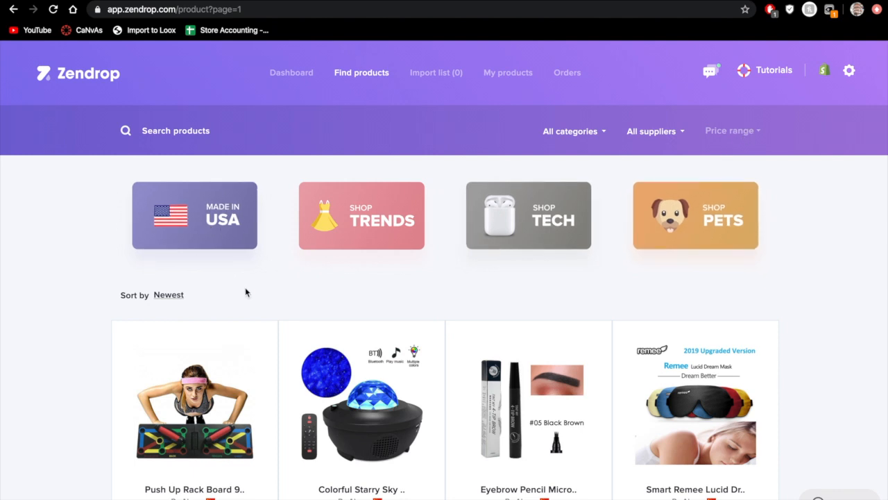
scroll(245, 286, down, 2)
click(217, 362)
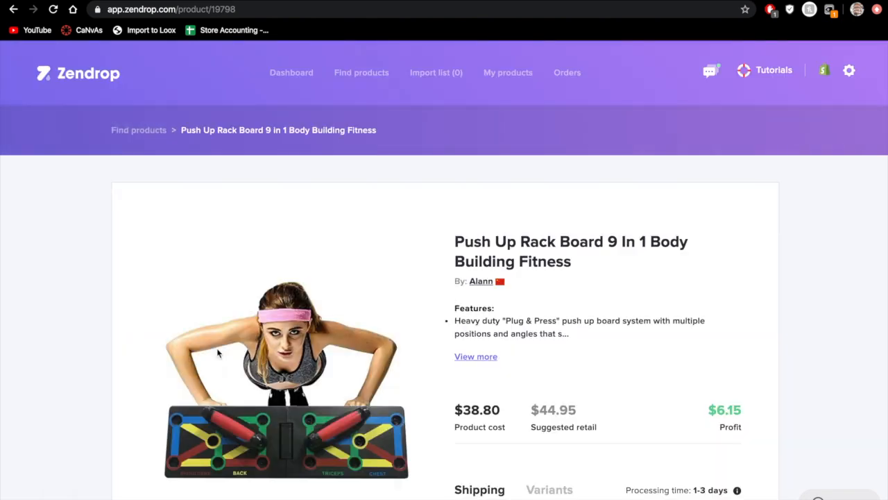
- Check the push-up board's pricing and shipping options, and add it to the import list
scroll(456, 356, down, 1)
scroll(455, 356, down, 3)
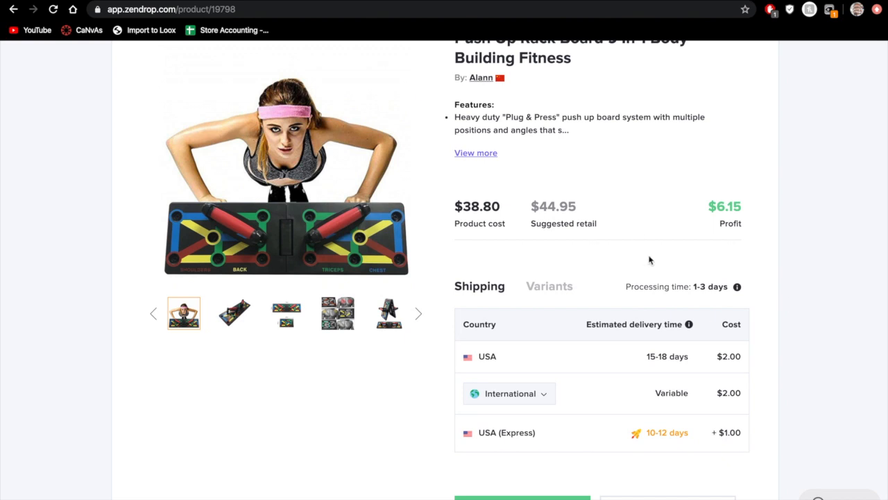
scroll(645, 250, down, 2)
scroll(680, 292, up, 1)
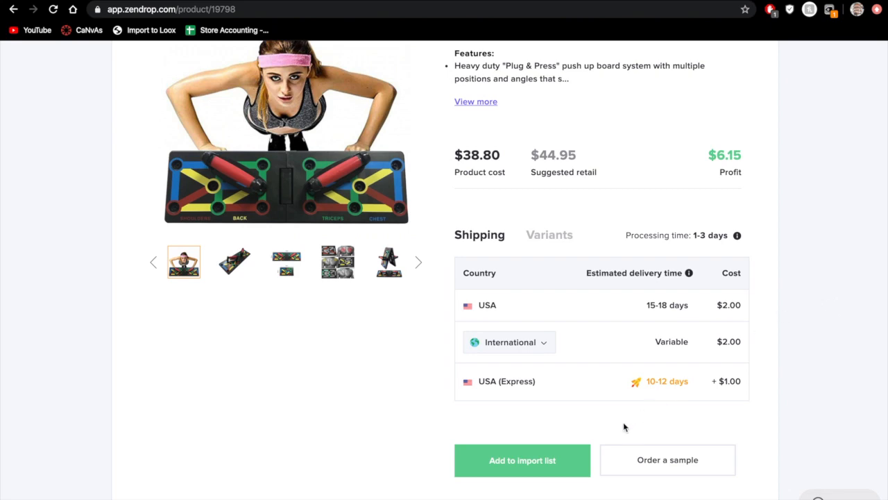
click(548, 461)
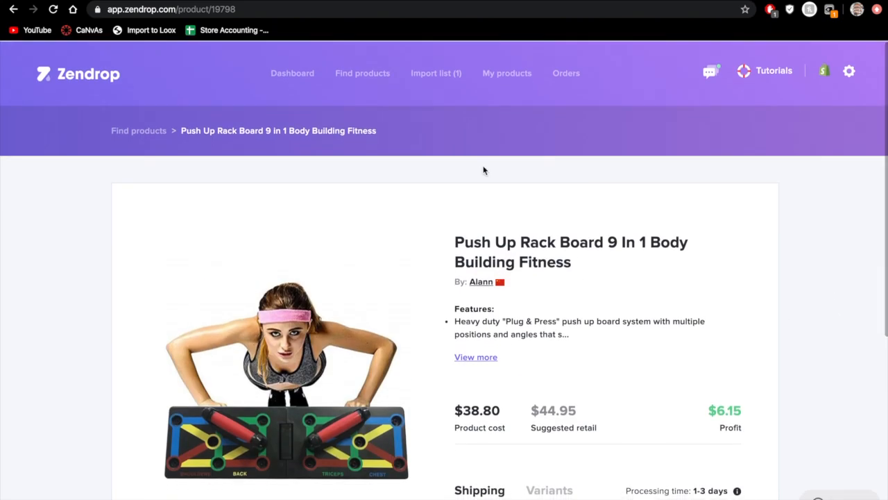
- Open the import list and review the push-up board's product name, description, variants and images
click(435, 73)
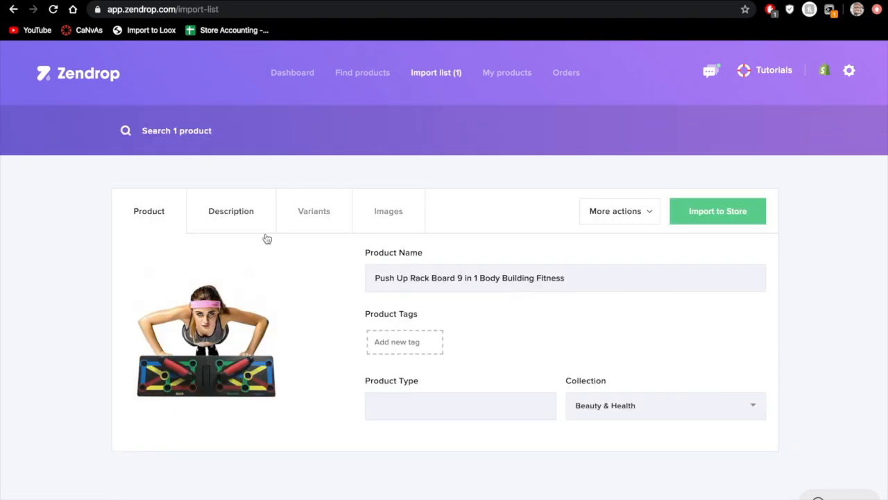
click(581, 277)
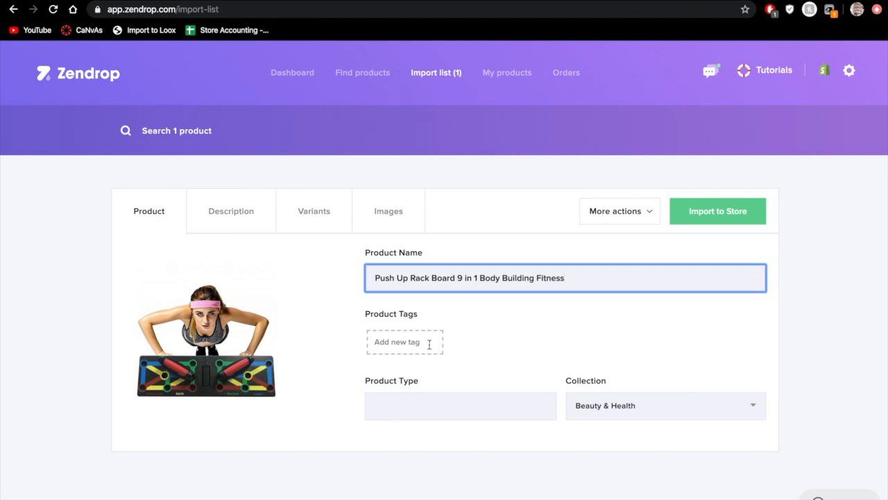
click(238, 218)
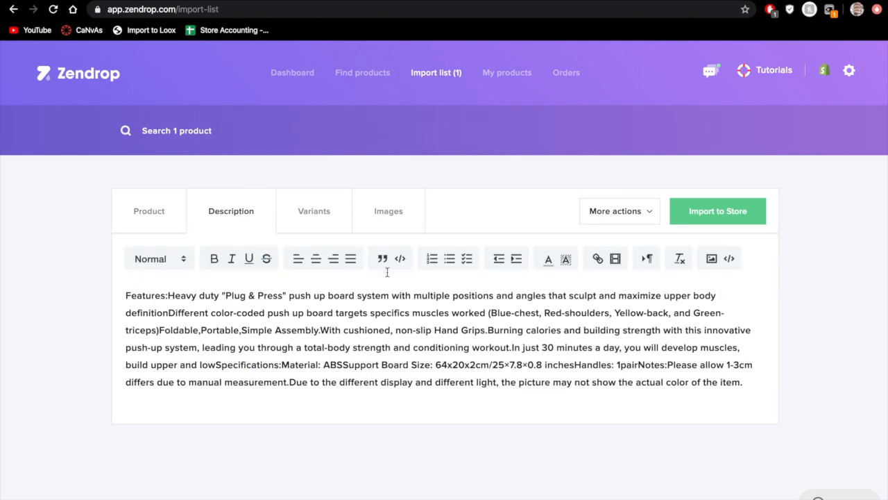
click(333, 222)
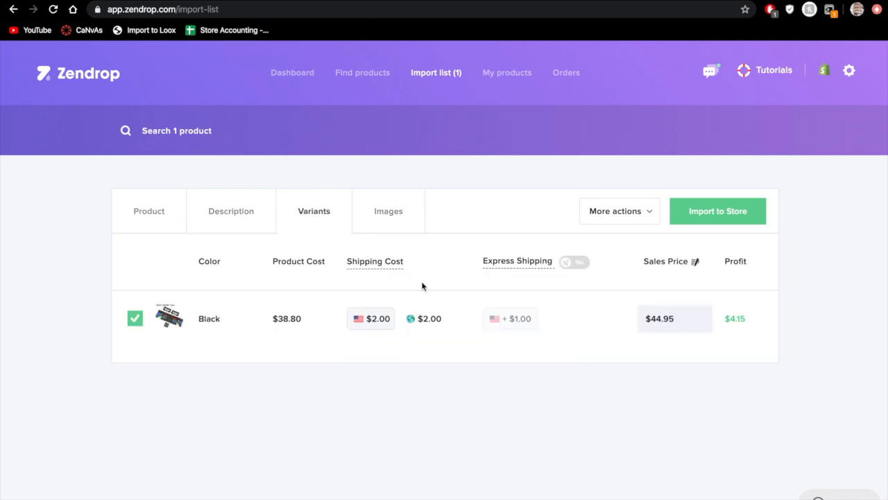
click(402, 215)
scroll(452, 304, down, 1)
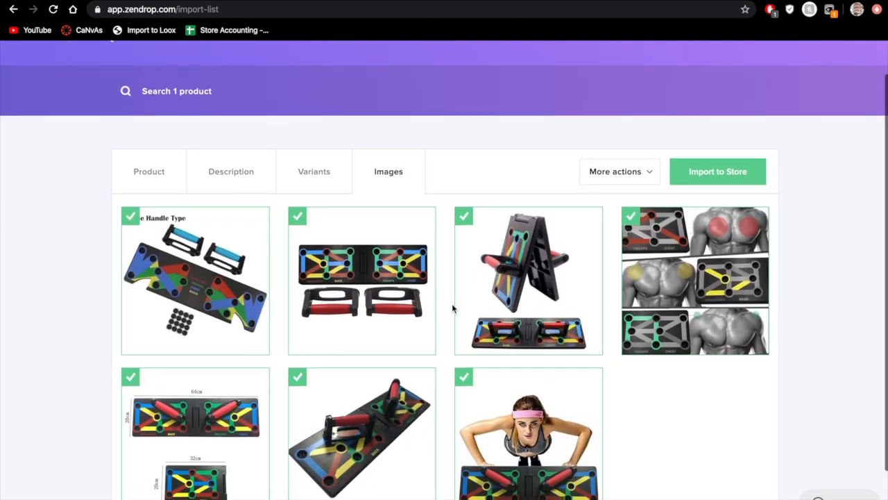
scroll(452, 303, down, 2)
scroll(451, 304, up, 3)
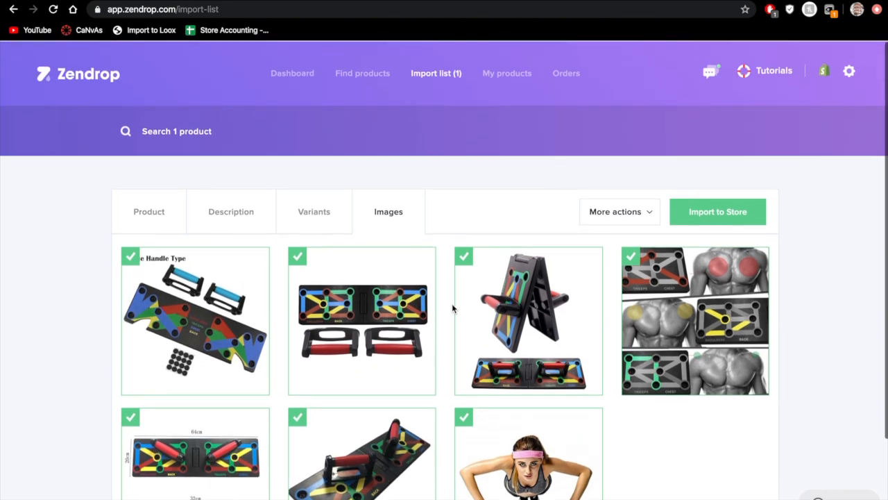
- Recheck the push-up board's product details, description and images, and import it to the store
click(157, 223)
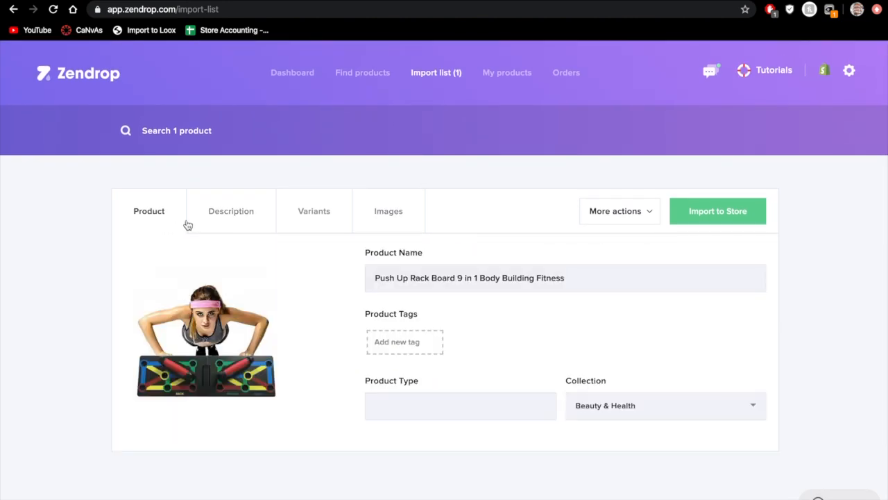
click(264, 222)
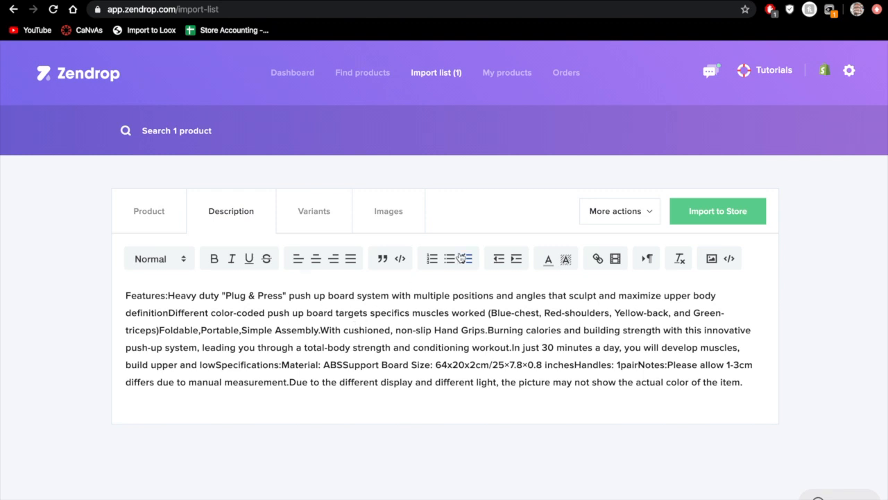
click(410, 219)
scroll(593, 341, down, 1)
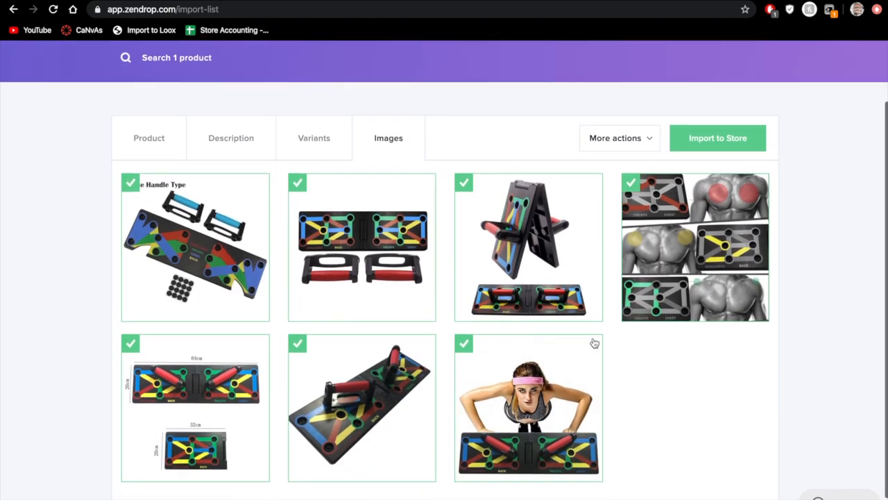
click(148, 138)
scroll(158, 149, up, 1)
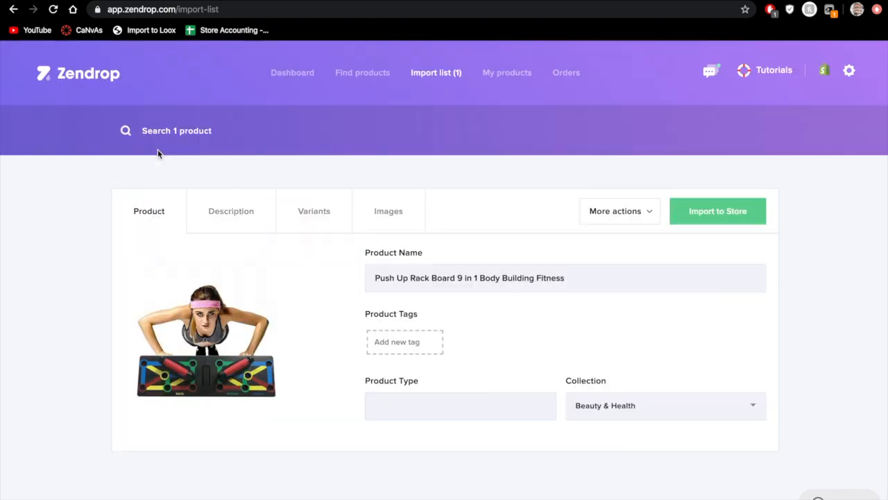
click(700, 214)
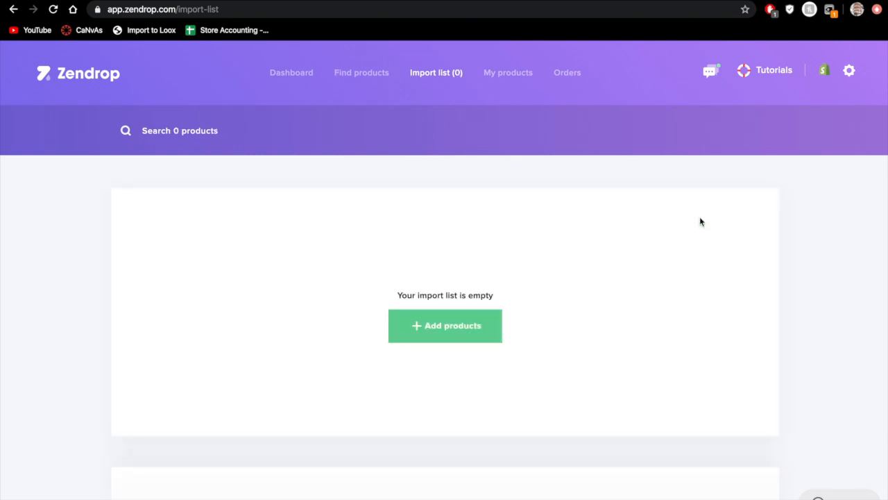
- Switch to the Shopify admin, refresh the product list and open the imported push-up board to review its listing
click(100, 2)
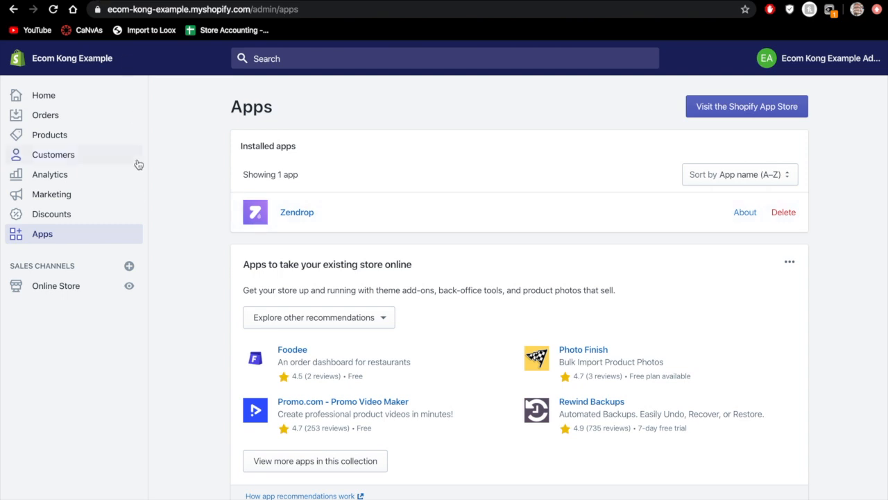
click(81, 138)
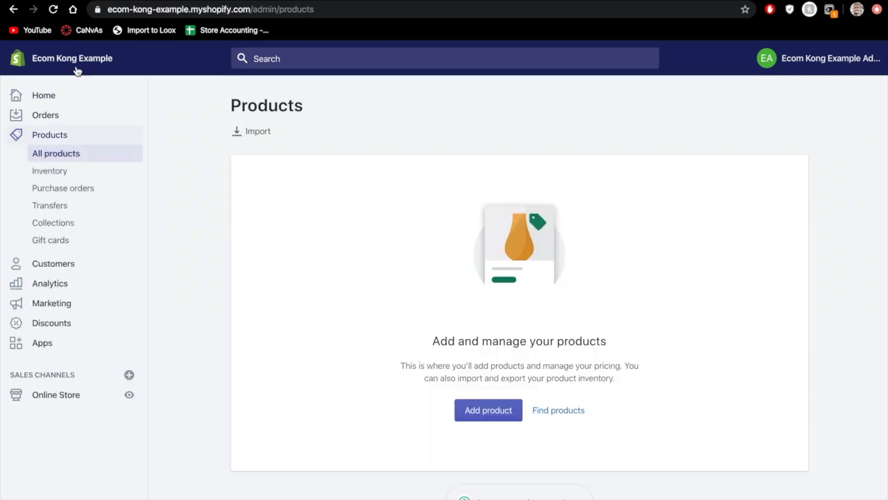
click(53, 9)
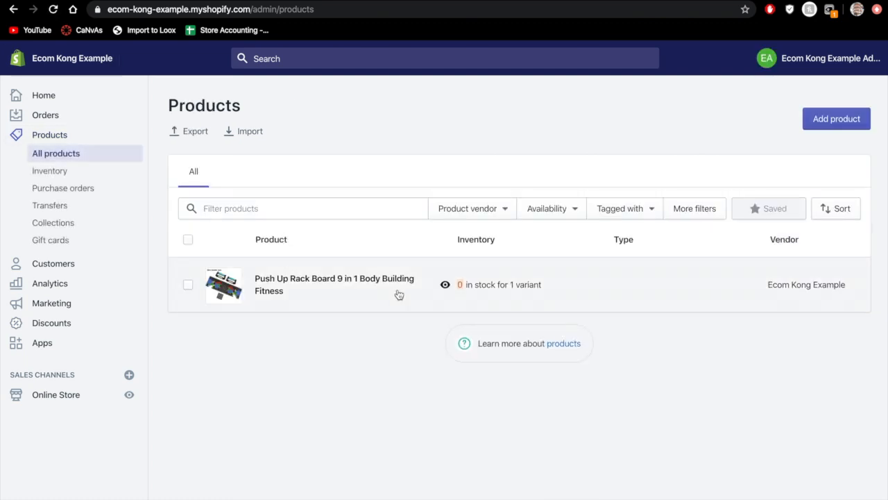
click(354, 285)
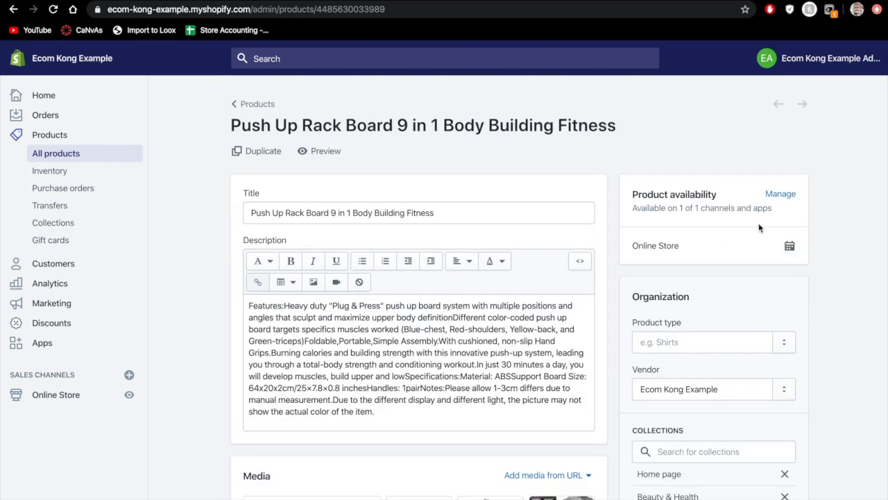
scroll(837, 241, down, 3)
scroll(837, 242, up, 4)
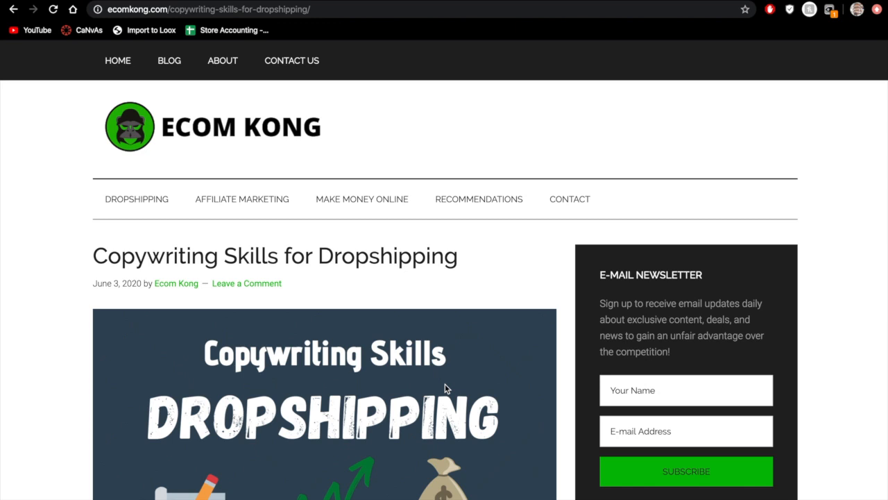
- Read the Ecom Kong article "Copywriting Skills for Dropshipping" through the section on avoiding Facebook ad account shutdowns
scroll(445, 388, down, 2)
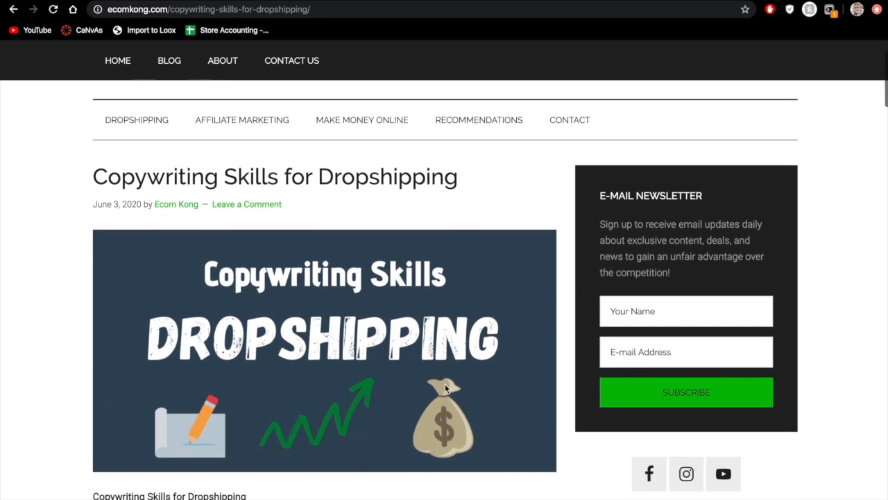
scroll(445, 388, down, 1)
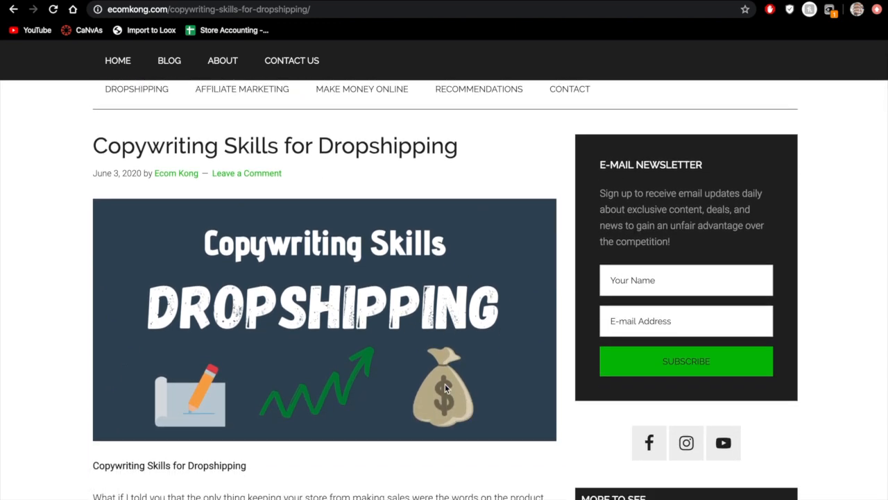
scroll(445, 388, down, 2)
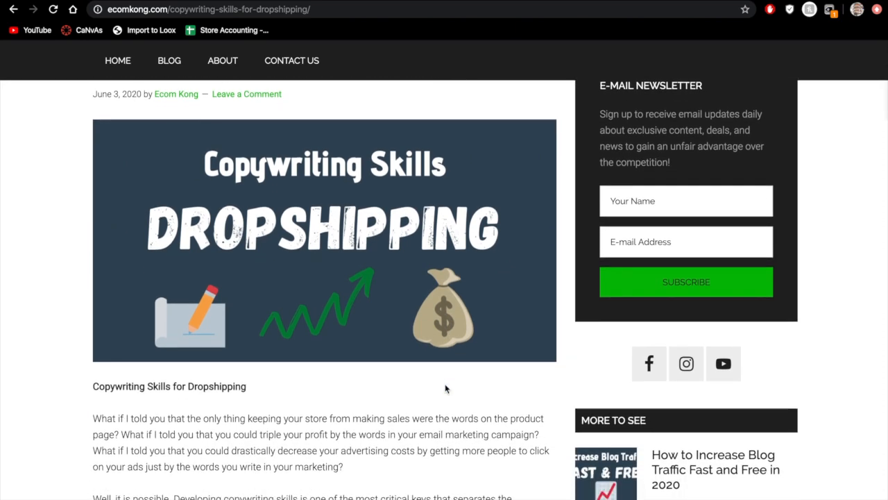
scroll(445, 389, down, 1)
scroll(445, 385, down, 1)
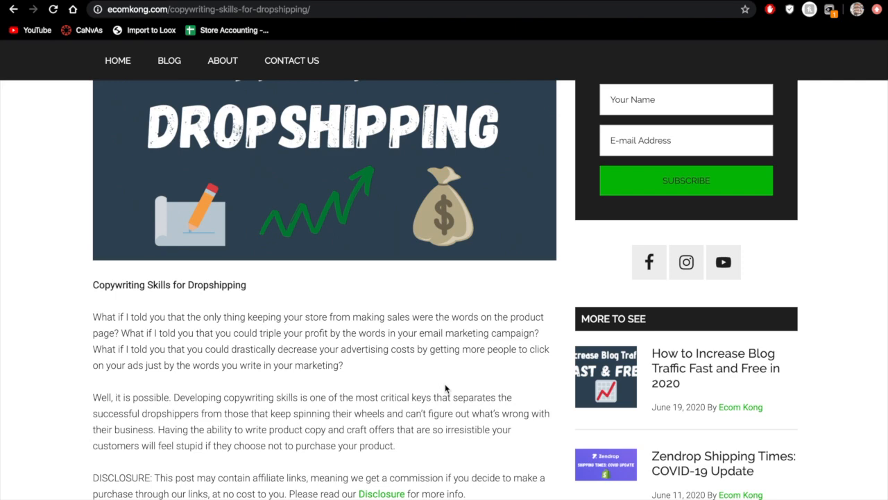
scroll(444, 389, down, 1)
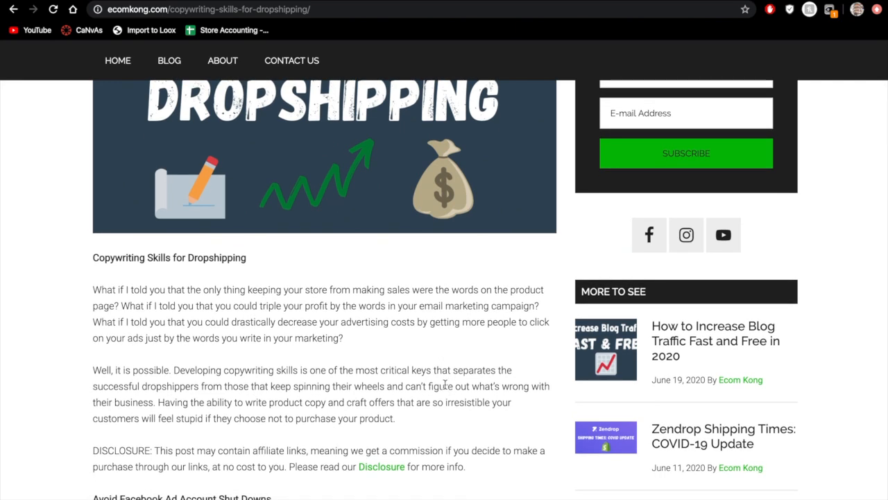
scroll(444, 385, down, 1)
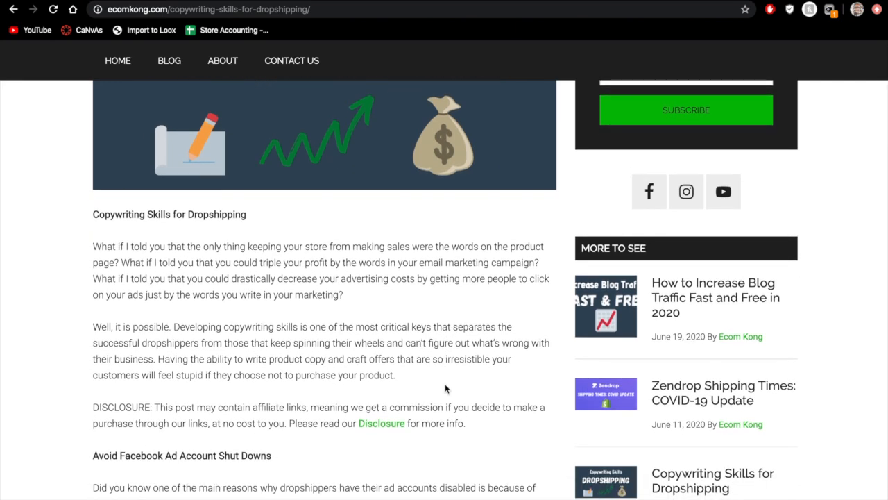
scroll(445, 387, down, 1)
scroll(445, 384, down, 2)
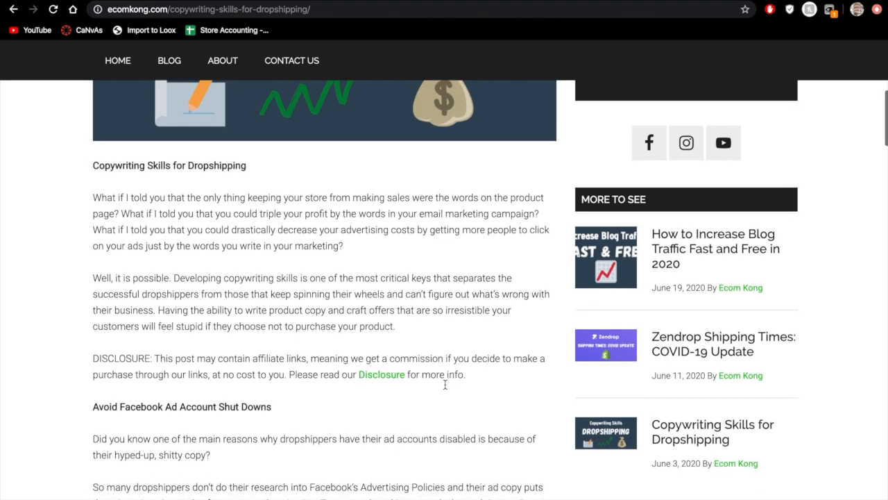
scroll(444, 385, down, 3)
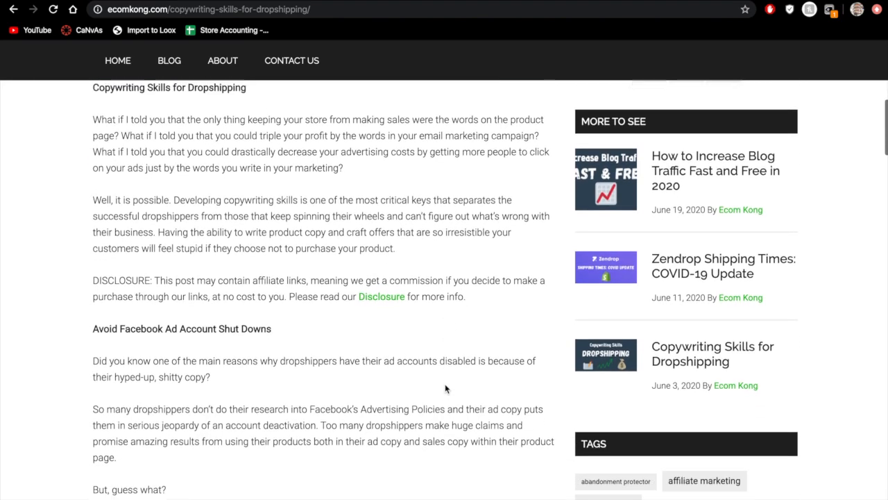
scroll(445, 385, down, 7)
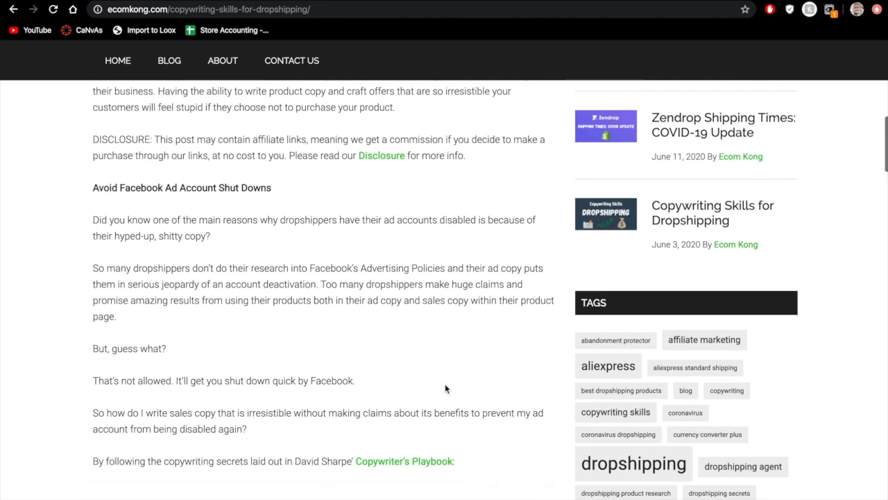